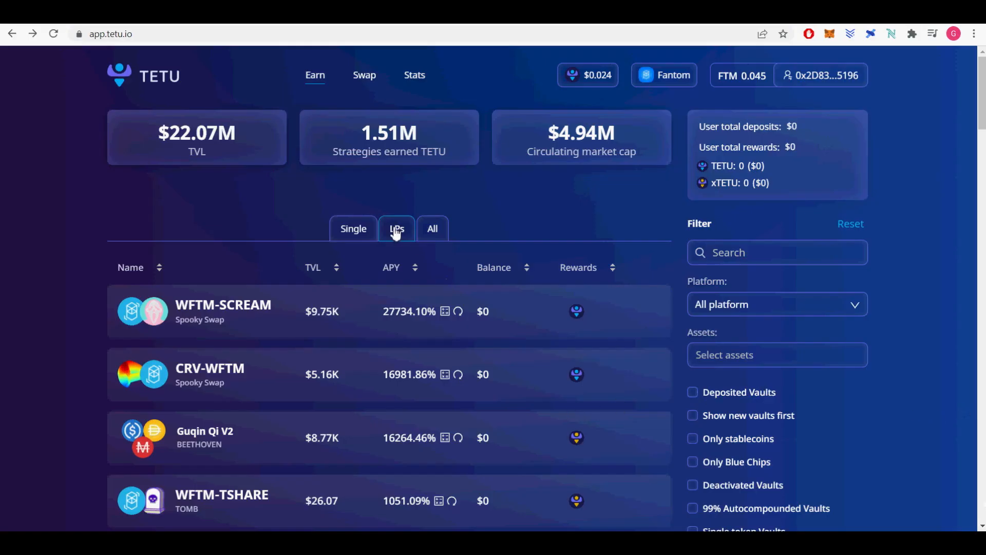
# Show all vaults on the Earn page and look through the listed vaults with their TVL and APY.
pyautogui.click(437, 234)
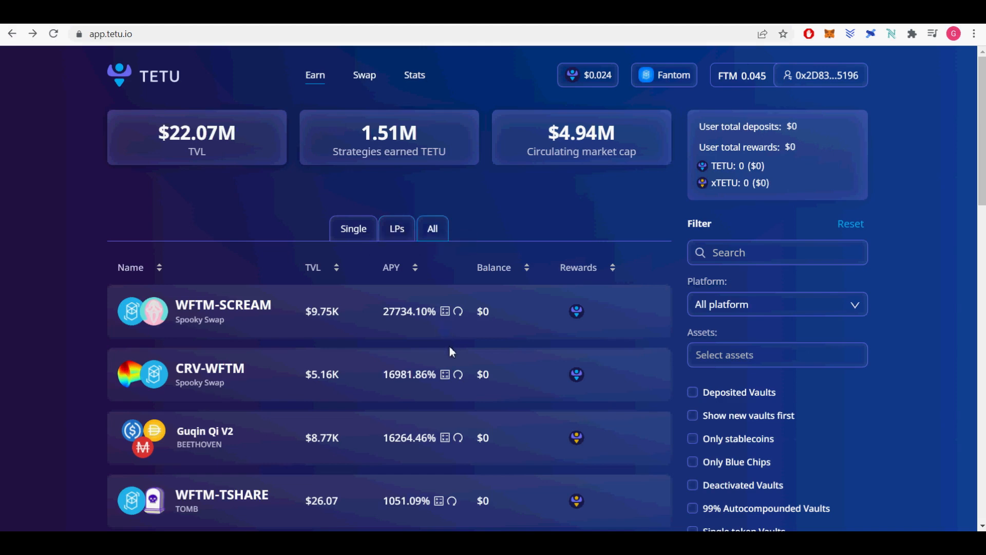
pyautogui.scroll(-5, 450, 348)
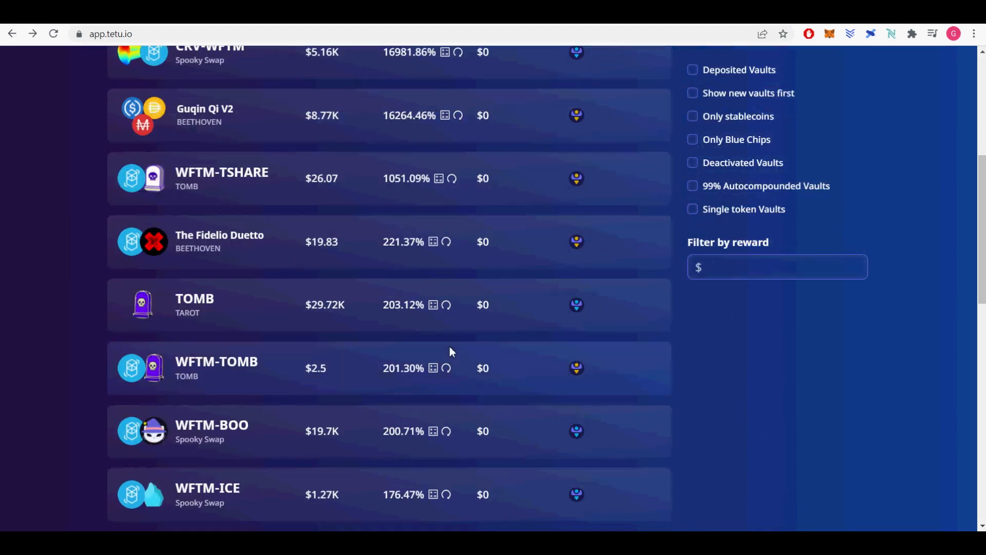
pyautogui.scroll(-5, 451, 352)
pyautogui.scroll(-5, 452, 352)
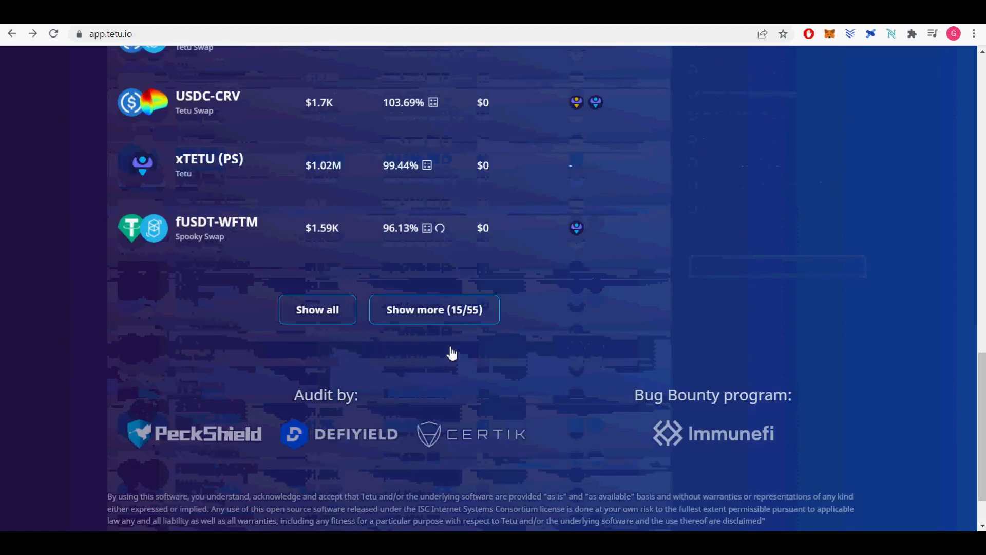
pyautogui.scroll(5, 451, 351)
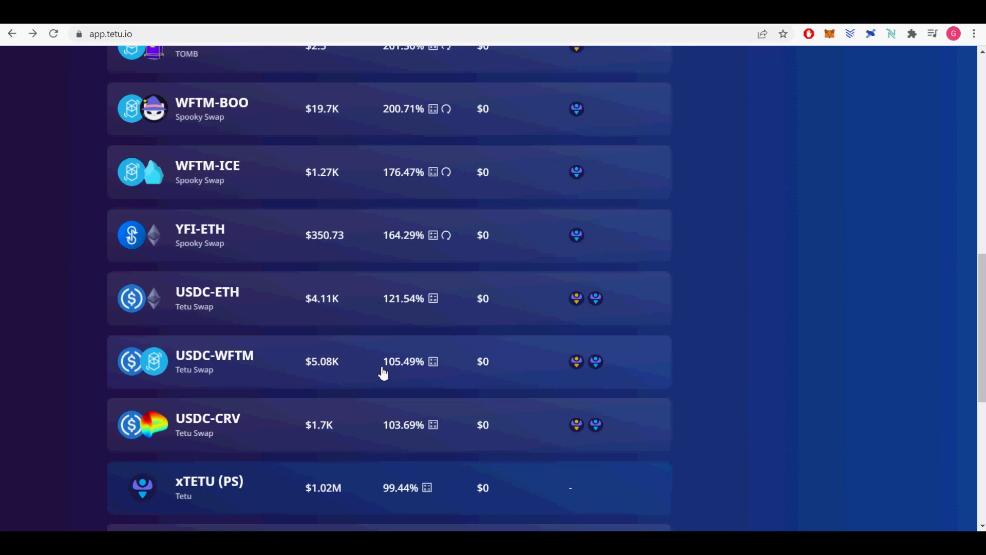
pyautogui.scroll(-5, 499, 393)
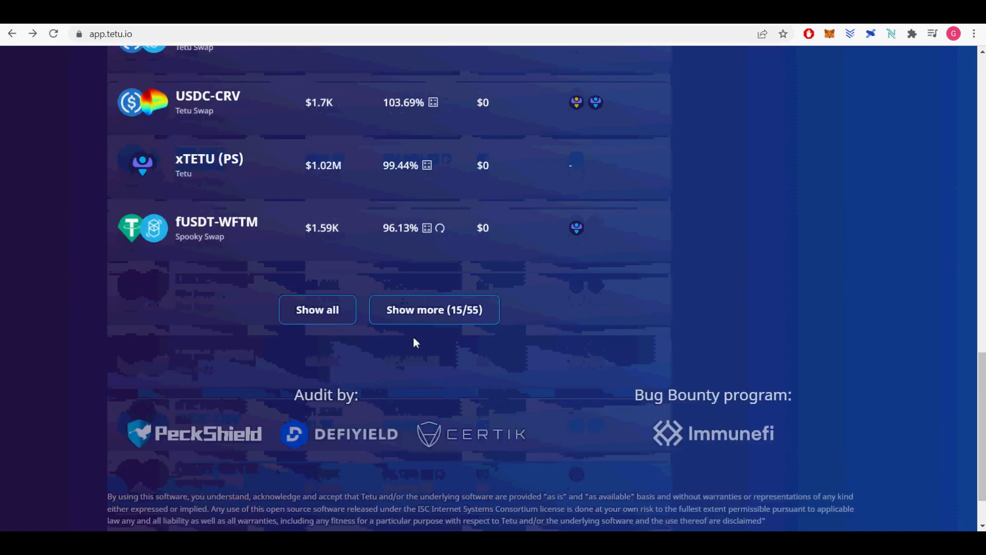
# Load more vaults into the list and browse the additional entries as far as the BTC-renBTC Curve vault.
pyautogui.click(411, 322)
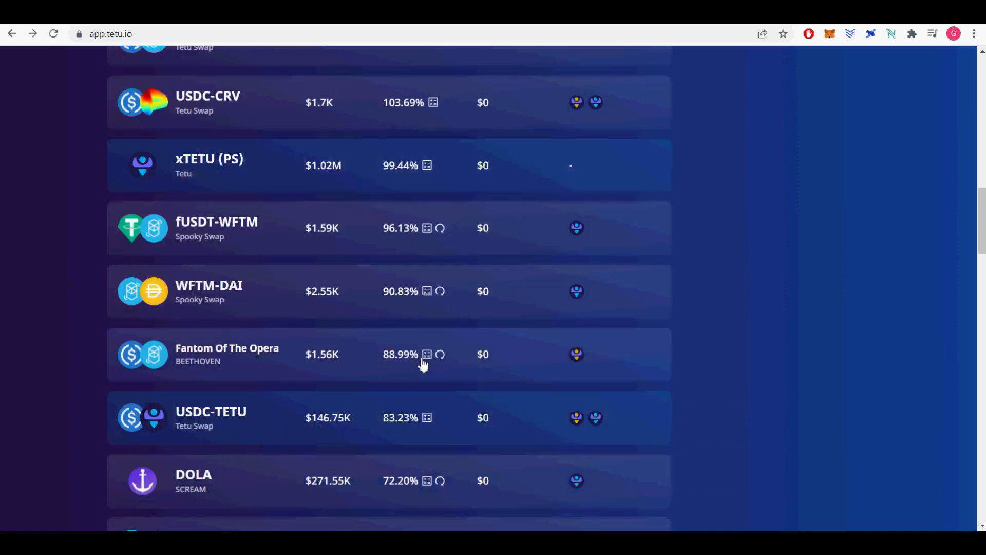
pyautogui.scroll(-5, 422, 365)
pyautogui.scroll(-5, 423, 365)
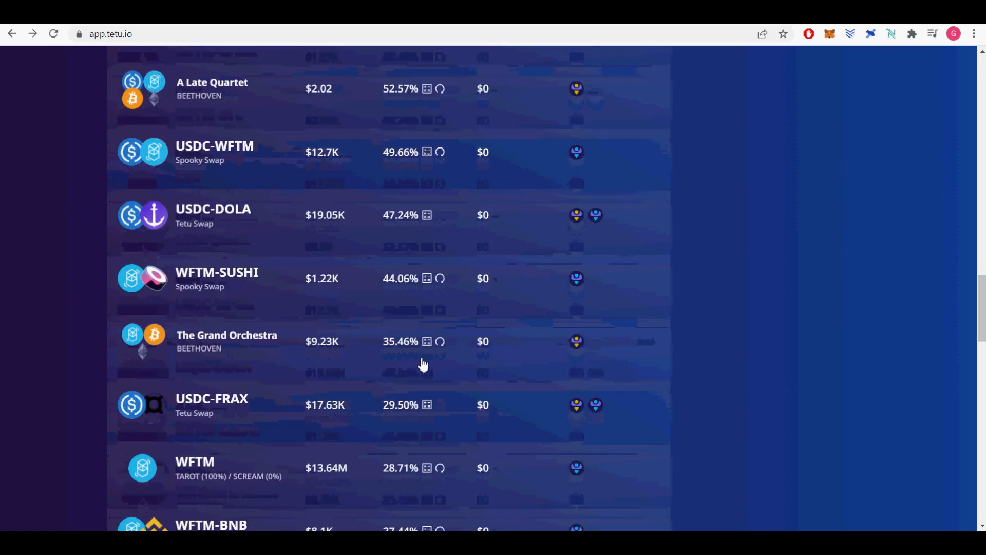
pyautogui.scroll(-5, 423, 364)
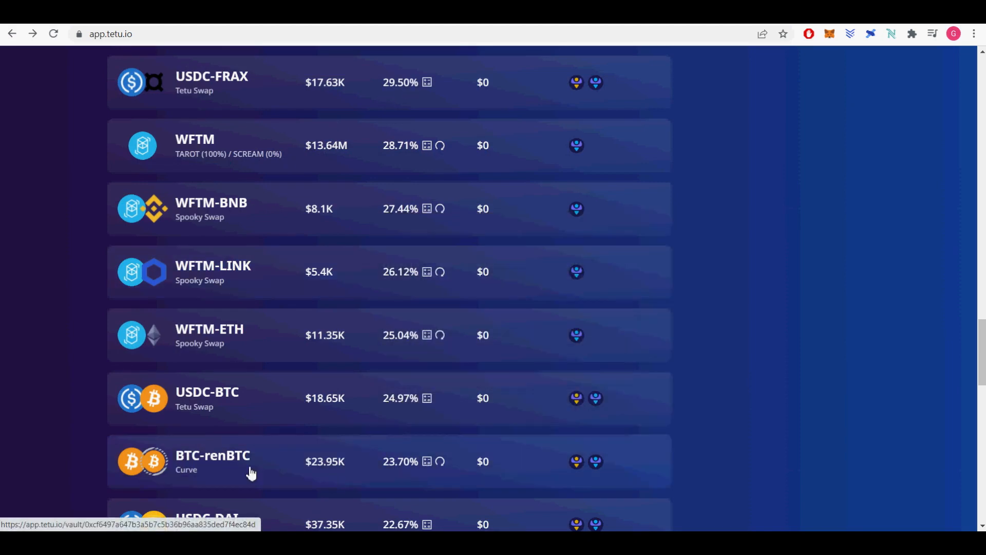
# Open the BTC-renBTC vault's APY breakdown and review its description, autocompound rates and claimable xTETU rewards.
pyautogui.click(428, 465)
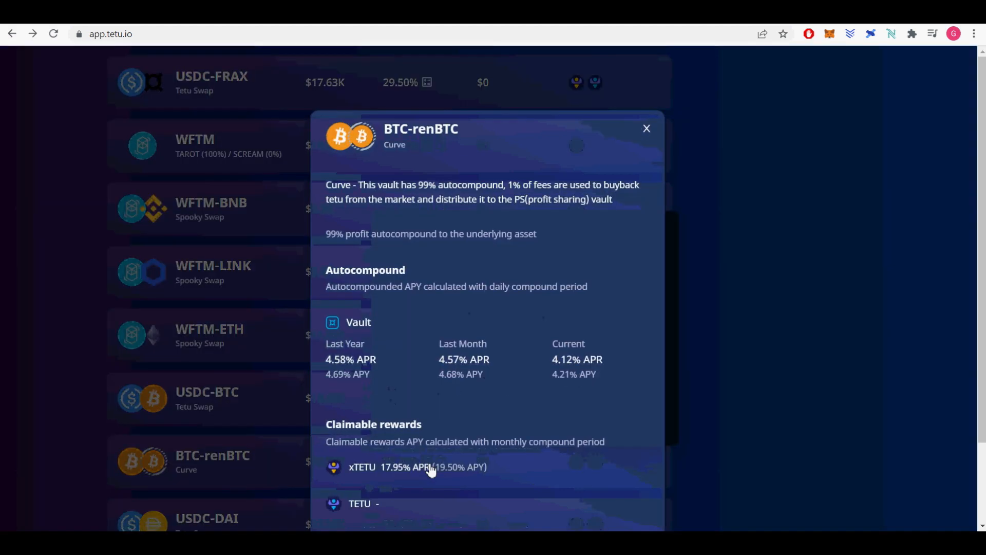
pyautogui.moveTo(320, 192); pyautogui.dragTo(613, 203)
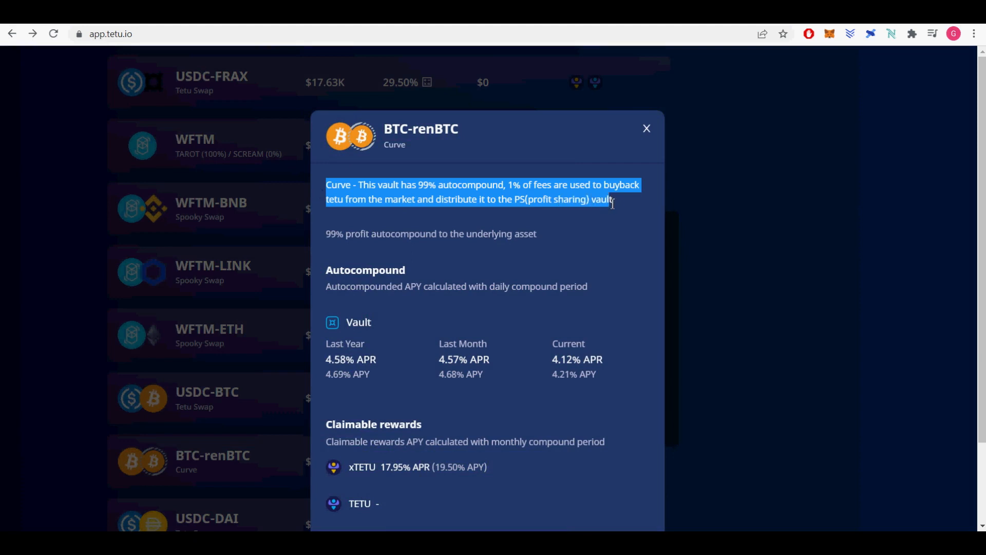
pyautogui.moveTo(613, 204); pyautogui.dragTo(601, 270)
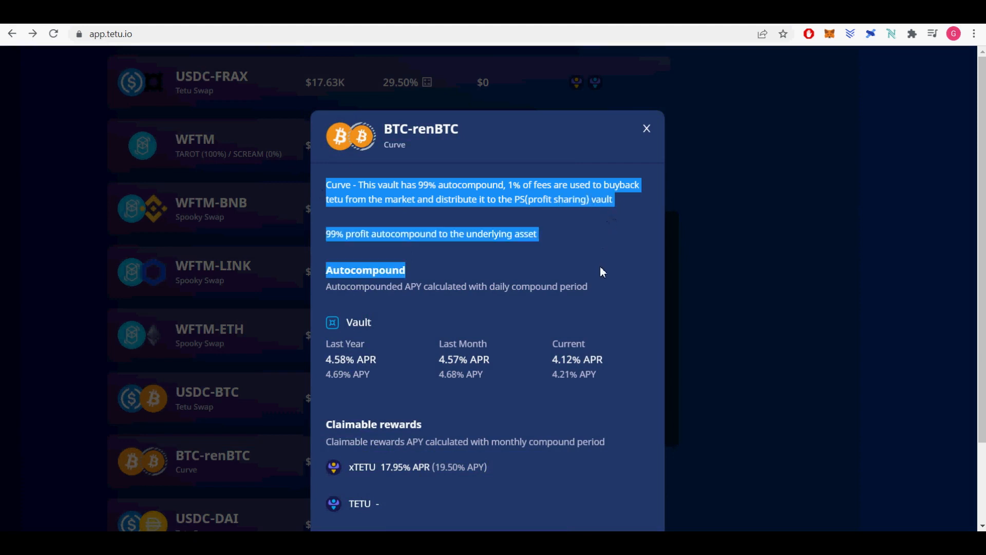
pyautogui.moveTo(332, 364); pyautogui.dragTo(557, 377)
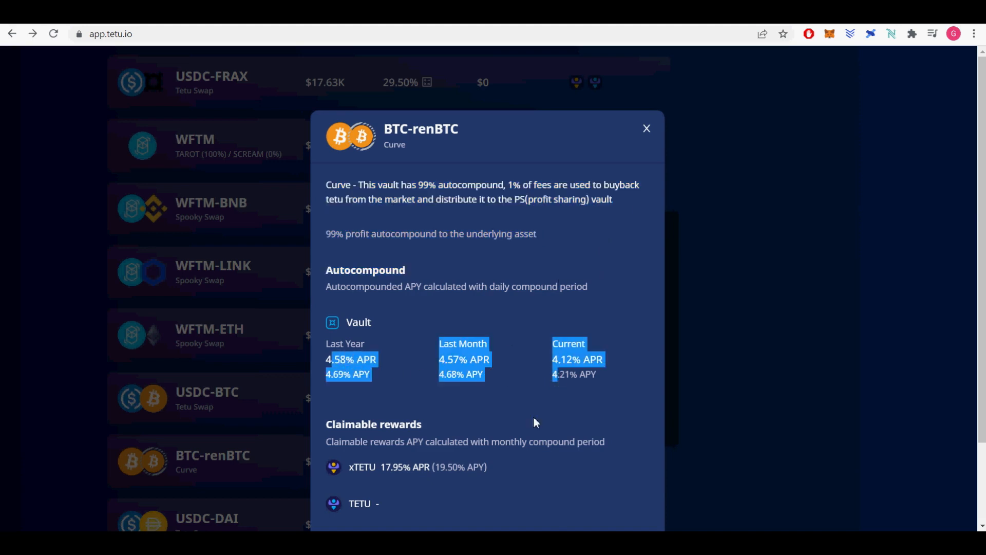
pyautogui.moveTo(504, 482); pyautogui.dragTo(382, 467)
pyautogui.scroll(-2, 383, 466)
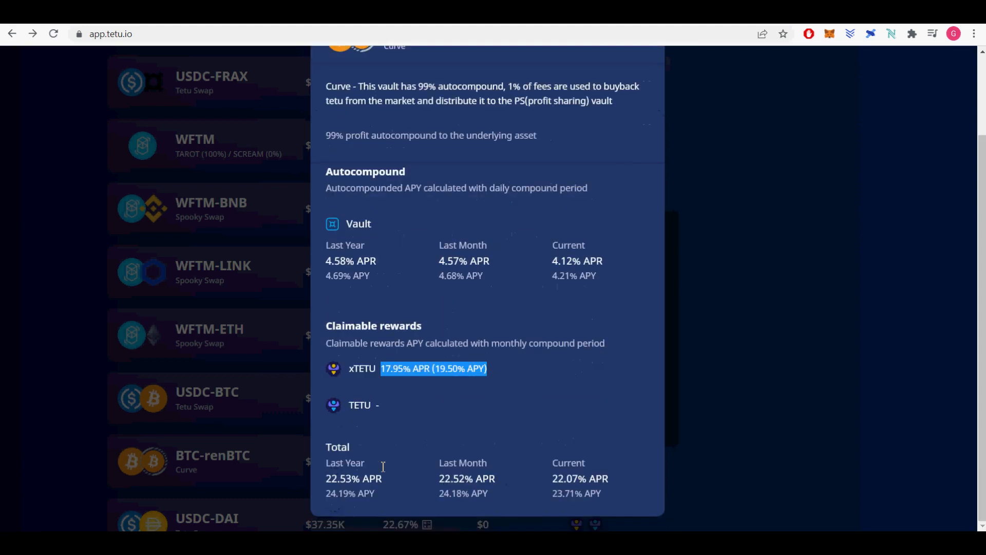
# Examine the last year and current total APR in the BTC-renBTC breakdown, and close it.
pyautogui.moveTo(325, 479); pyautogui.dragTo(387, 485)
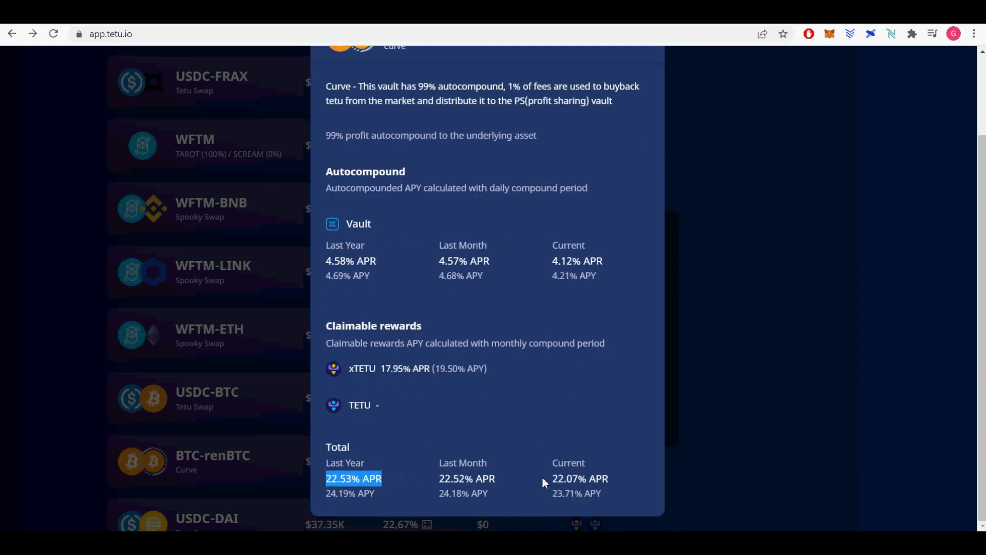
pyautogui.moveTo(551, 480); pyautogui.dragTo(614, 484)
pyautogui.scroll(2, 602, 437)
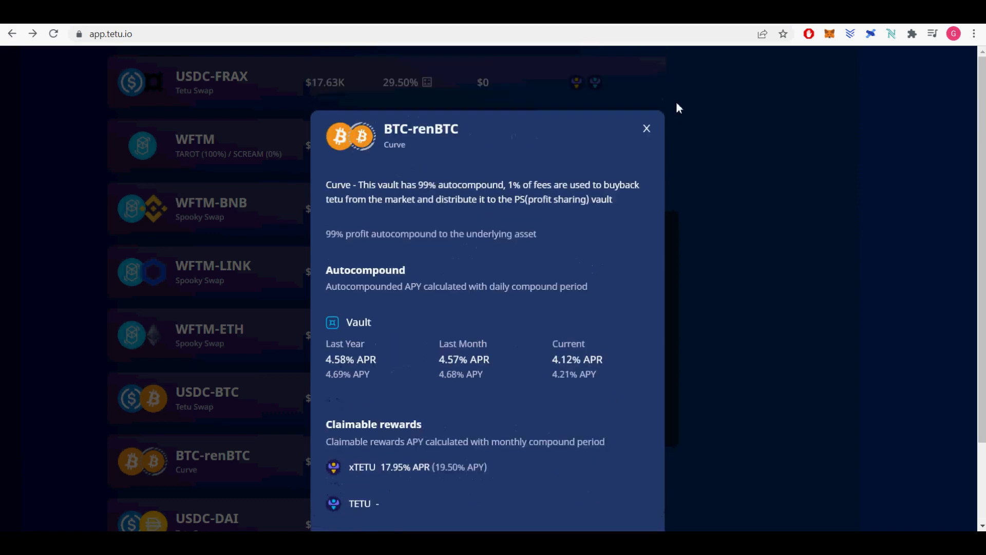
pyautogui.scroll(-2, 598, 458)
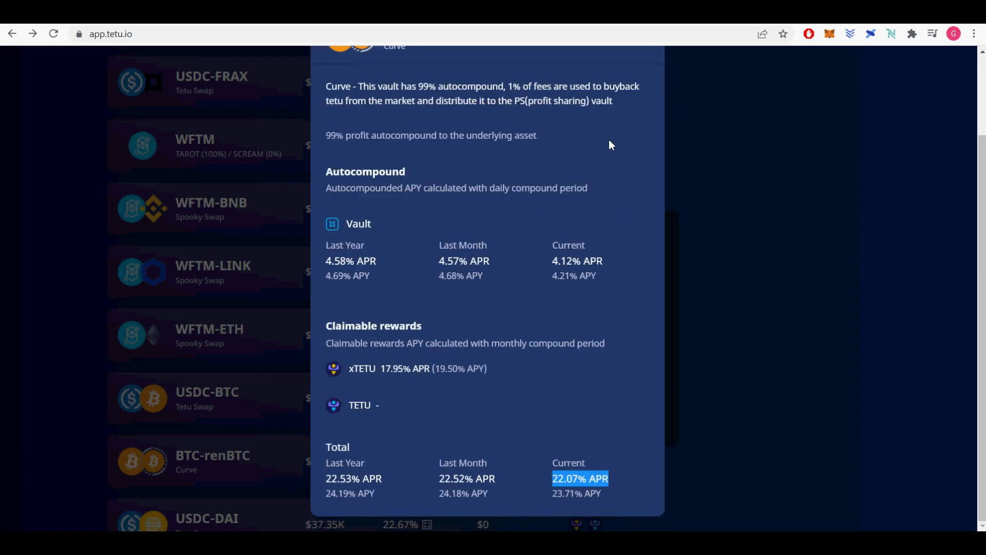
pyautogui.scroll(3, 649, 114)
pyautogui.click(650, 126)
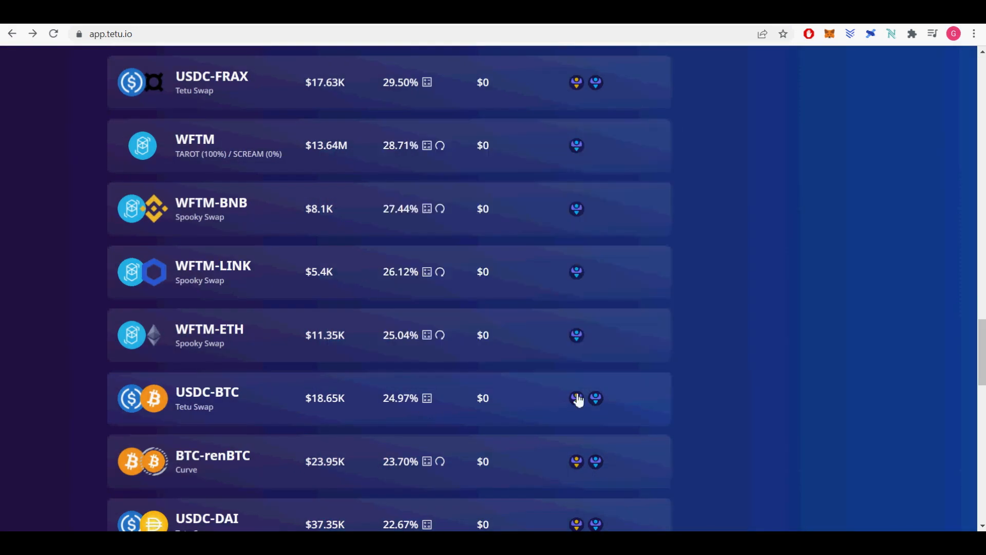
# Inspect the USDC-BTC vault's reward tokens and the LP token on its deposit page, and return to the vault list.
pyautogui.moveTo(580, 403)
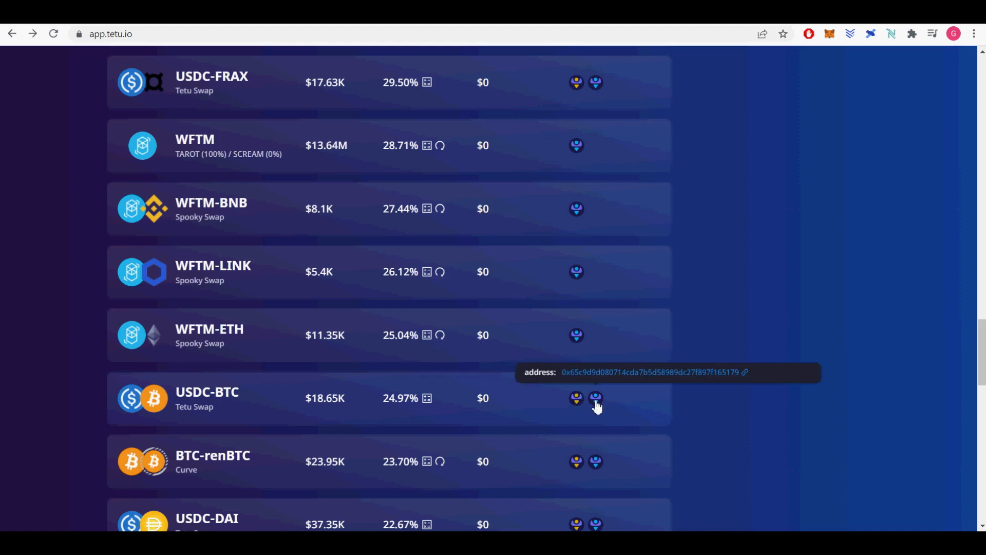
pyautogui.click(301, 412)
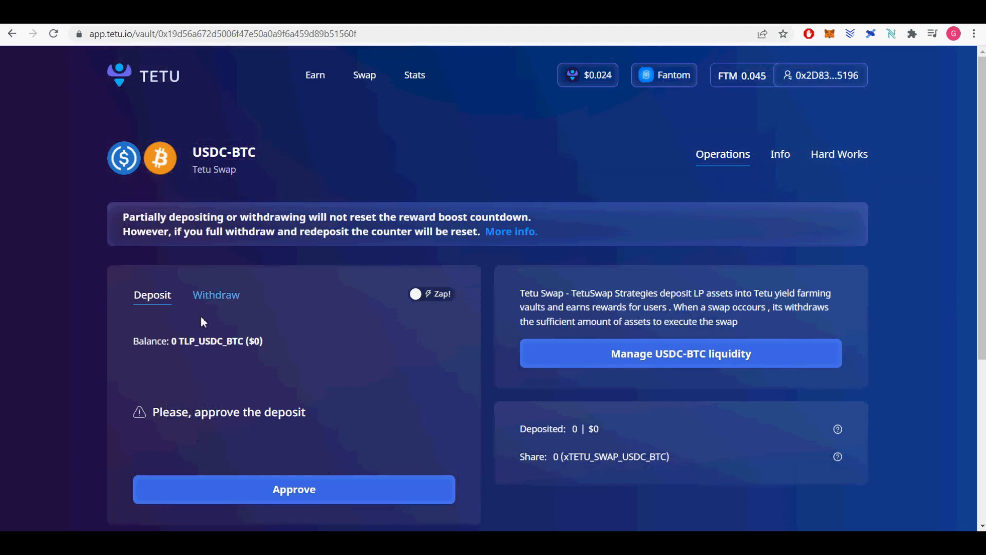
pyautogui.moveTo(178, 341); pyautogui.dragTo(241, 340)
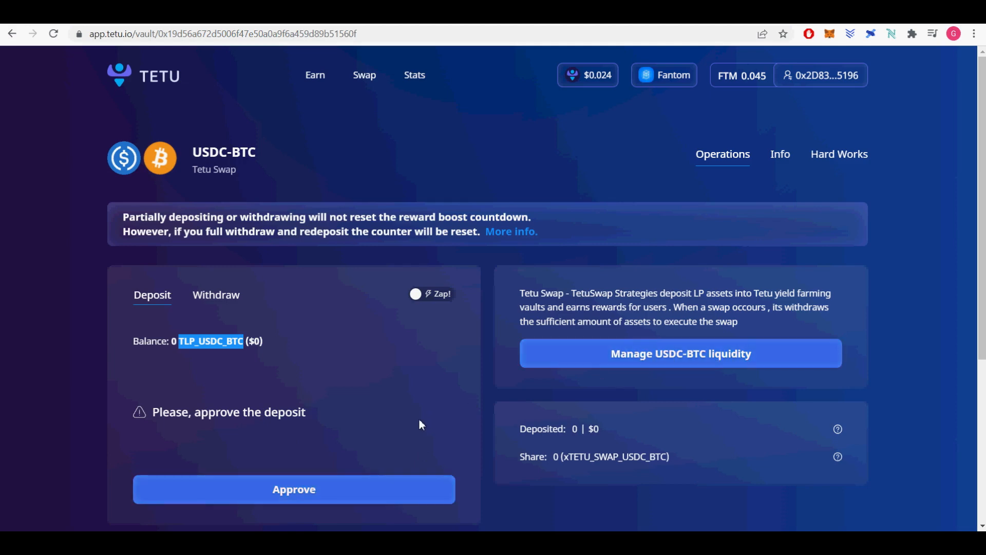
pyautogui.click(12, 34)
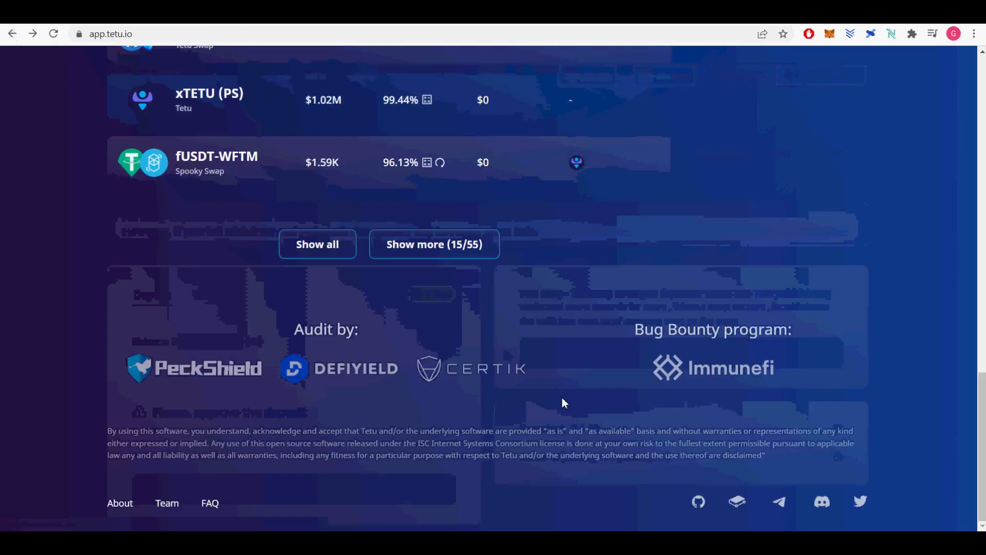
pyautogui.scroll(6, 563, 403)
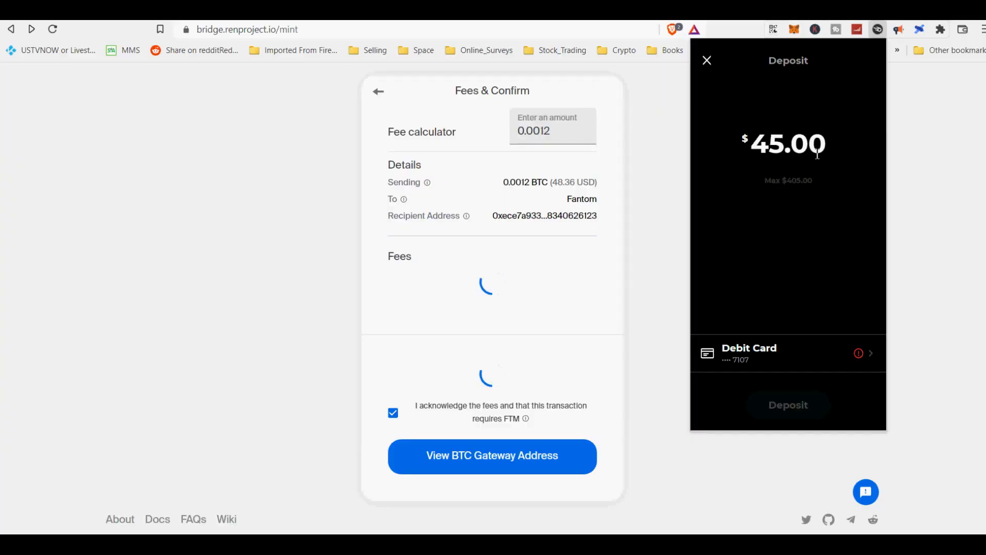
# Switch to the Strike wallet, re-enter 45 dollars as the deposit amount, and close the deposit form without submitting it.
pyautogui.doubleClick(765, 150)
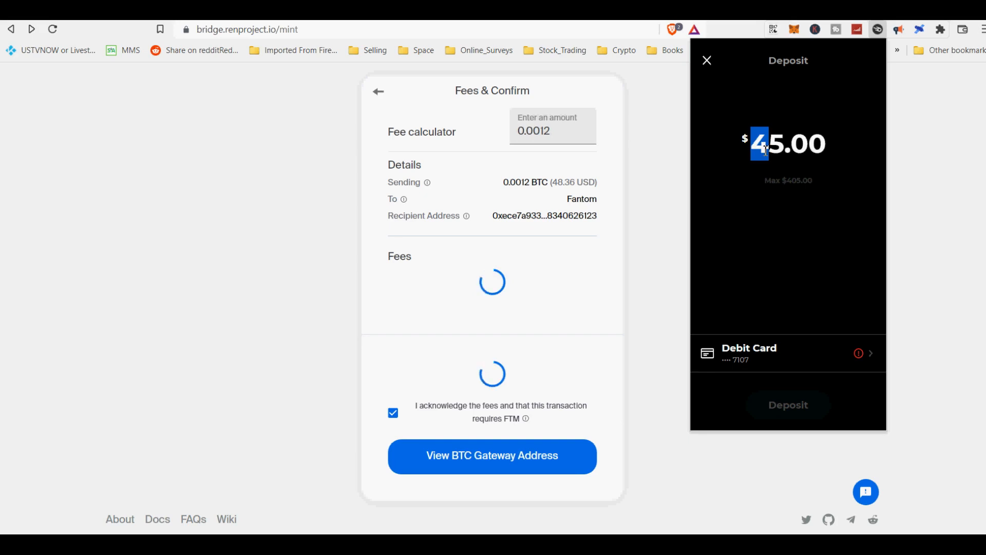
pyautogui.press('BackSpace')
pyautogui.press('Delete')
pyautogui.press('Delete')
pyautogui.press('Delete')
pyautogui.press('Delete')
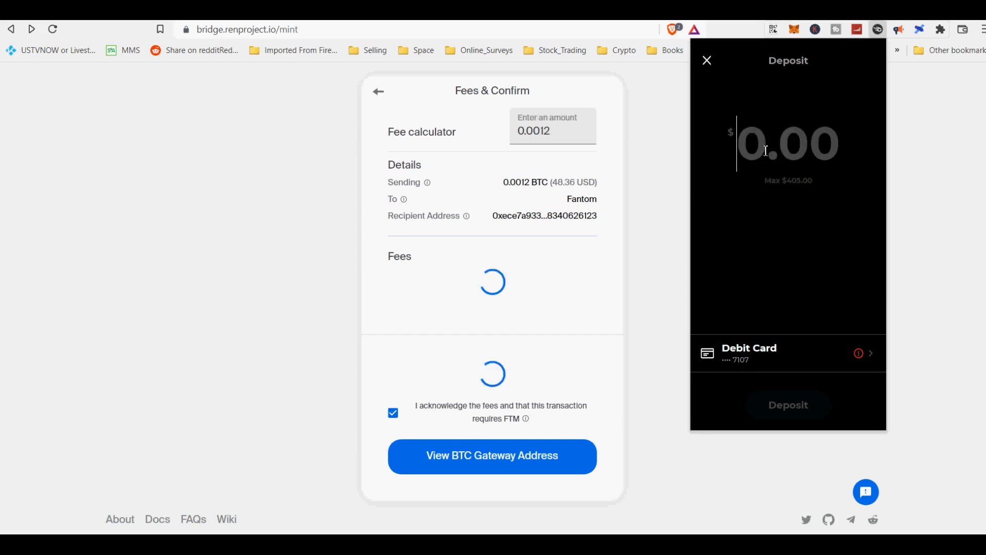
pyautogui.write('45')
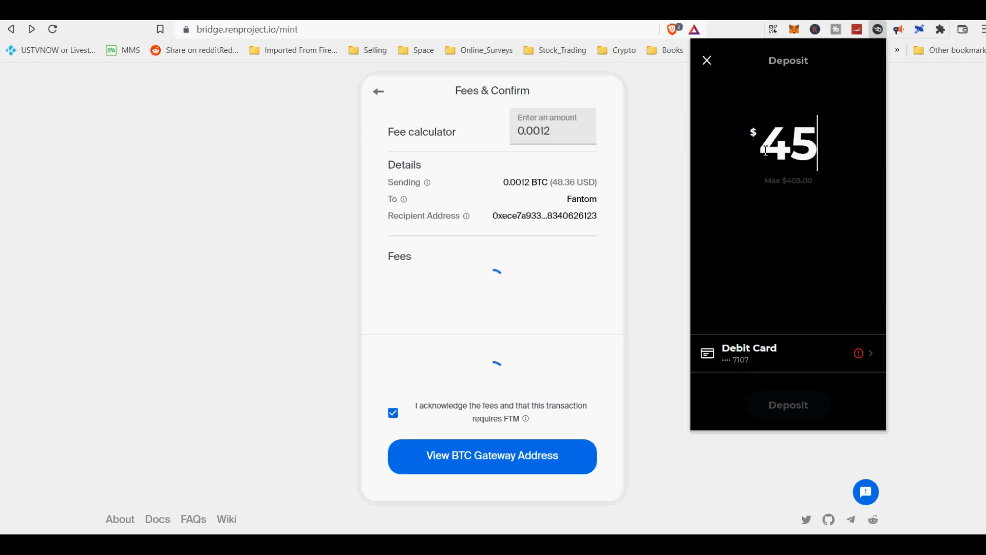
pyautogui.click(805, 290)
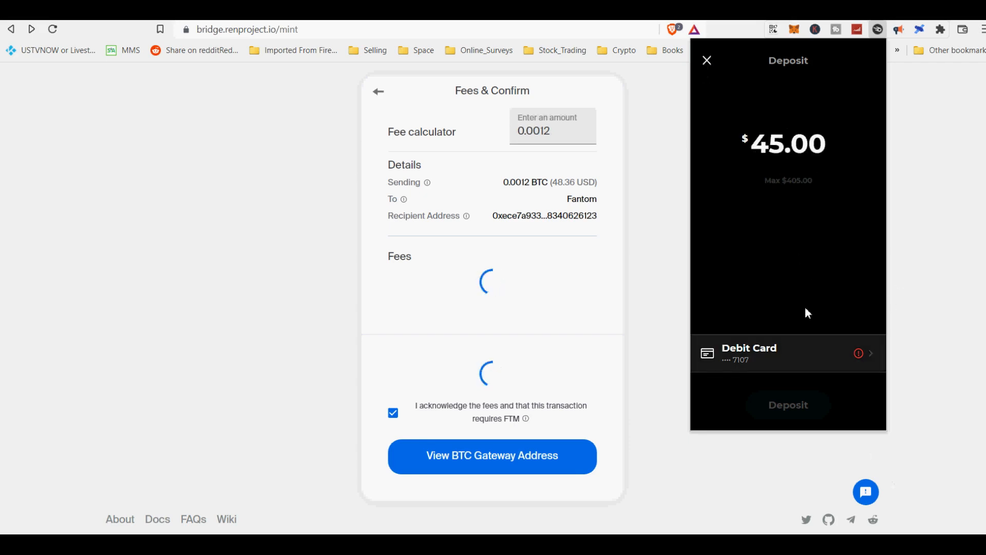
pyautogui.click(708, 63)
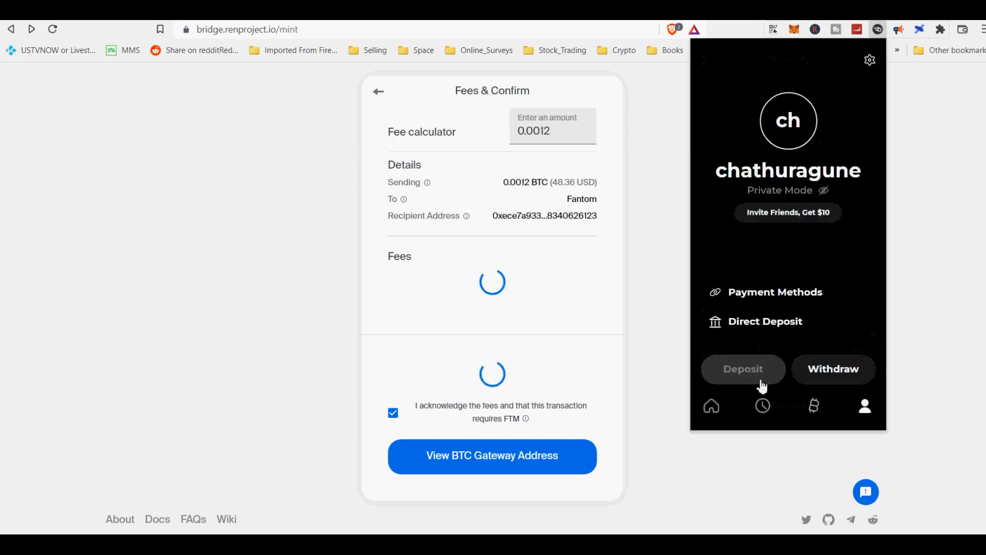
# Review the wallet's activity history, cash balance and Bitcoin balance, and check the details of the pending 0.0012 BTC withdrawal.
pyautogui.click(745, 411)
pyautogui.click(764, 409)
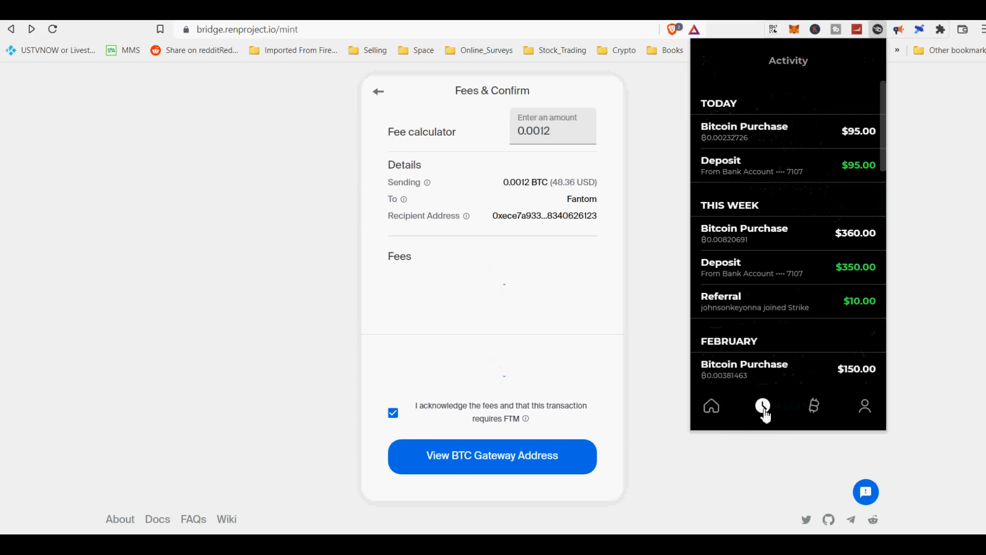
pyautogui.click(722, 410)
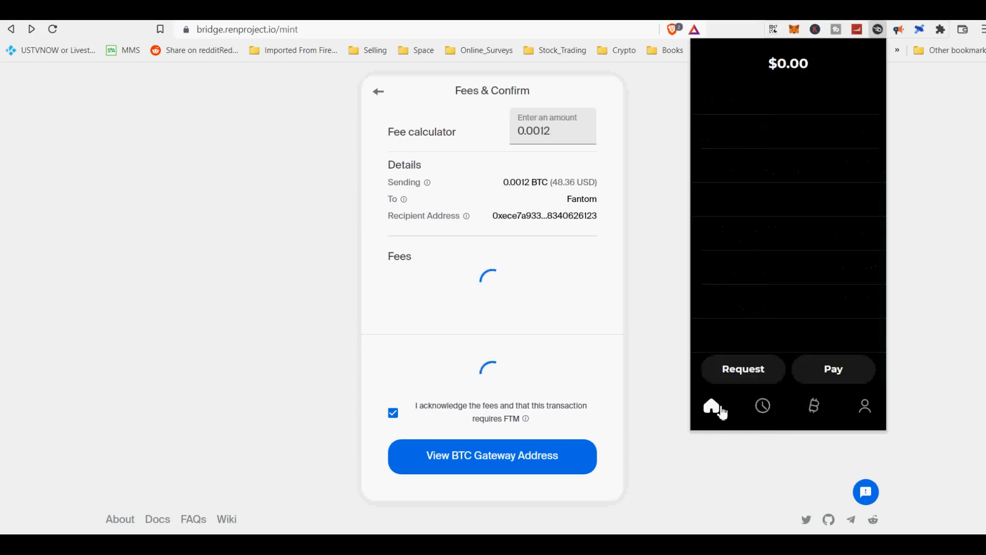
pyautogui.click(813, 410)
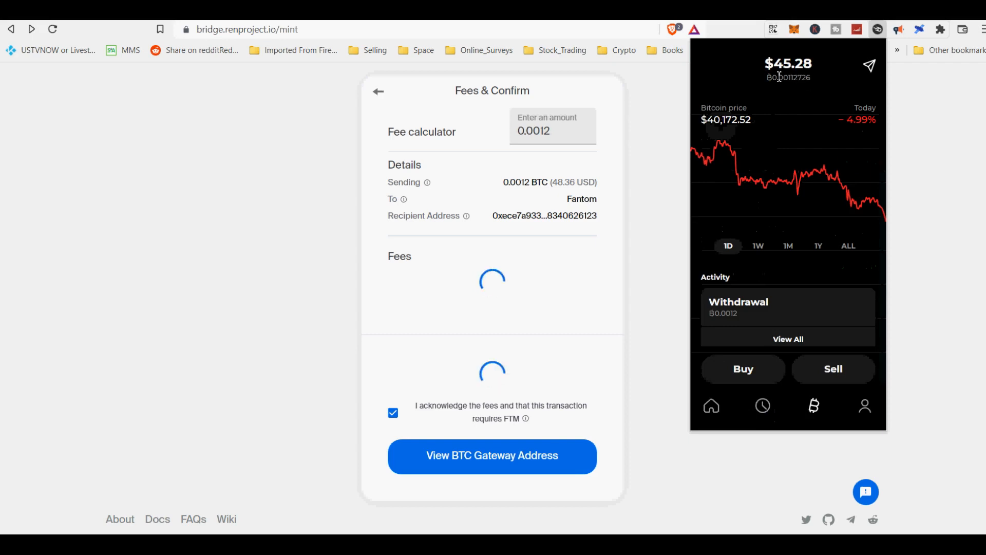
pyautogui.click(781, 312)
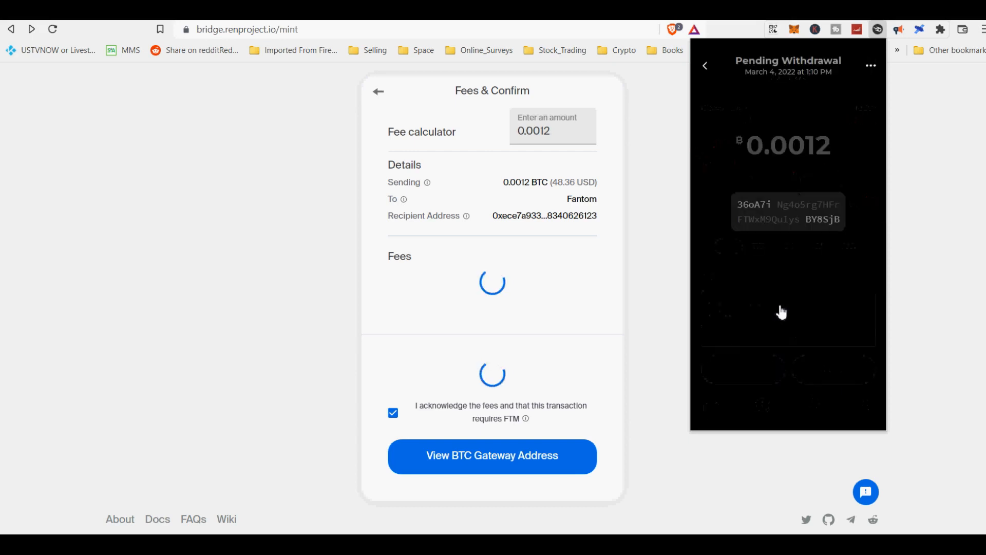
pyautogui.click(707, 67)
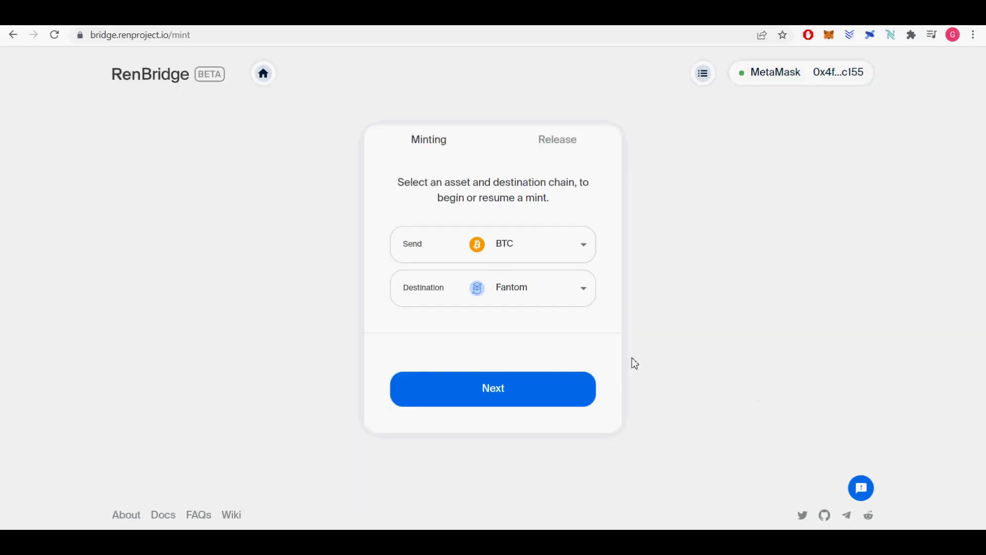
# Choose Fantom as the destination for the BTC mint, proceed to the fees, and enter 0.0012 in the fee calculator.
pyautogui.click(550, 301)
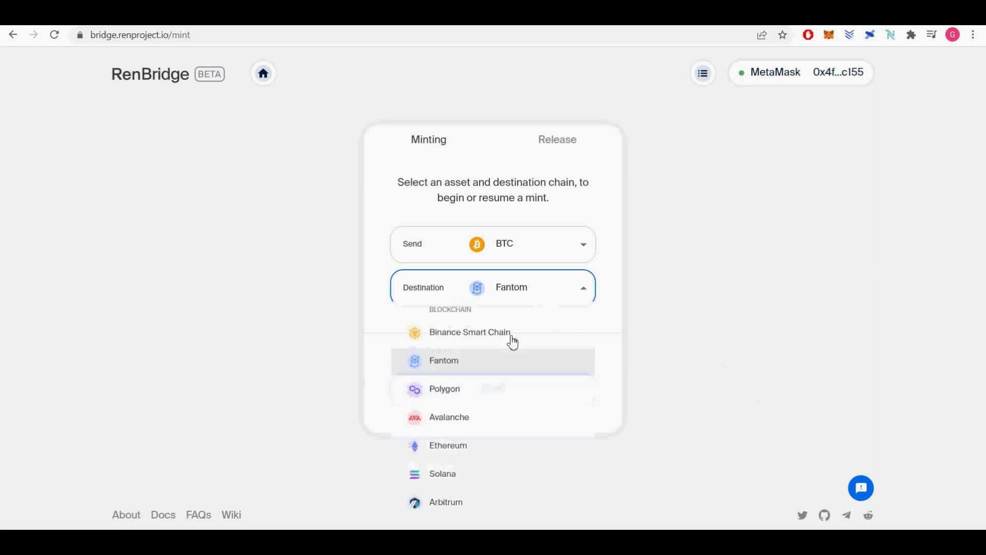
pyautogui.click(481, 370)
pyautogui.click(495, 400)
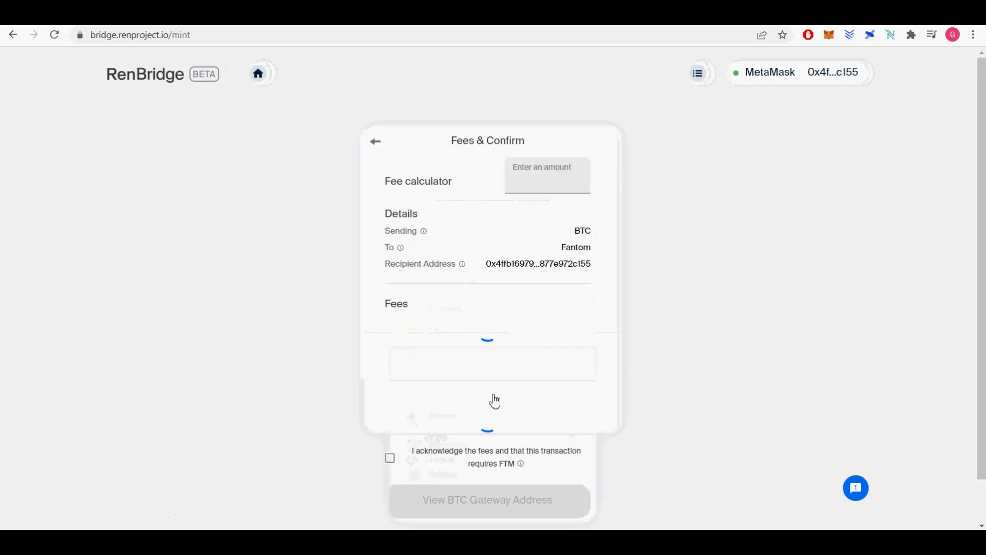
pyautogui.click(546, 178)
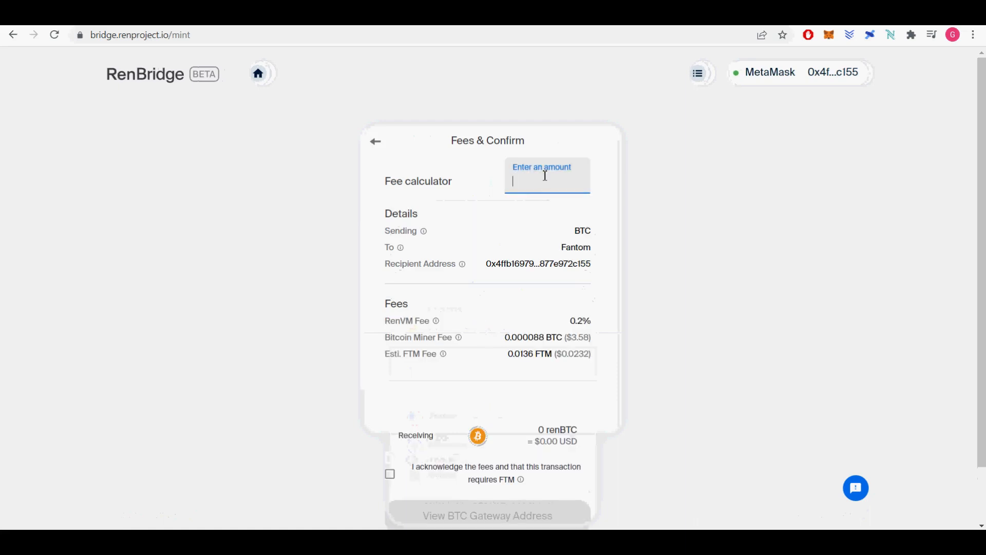
pyautogui.write('0.0')
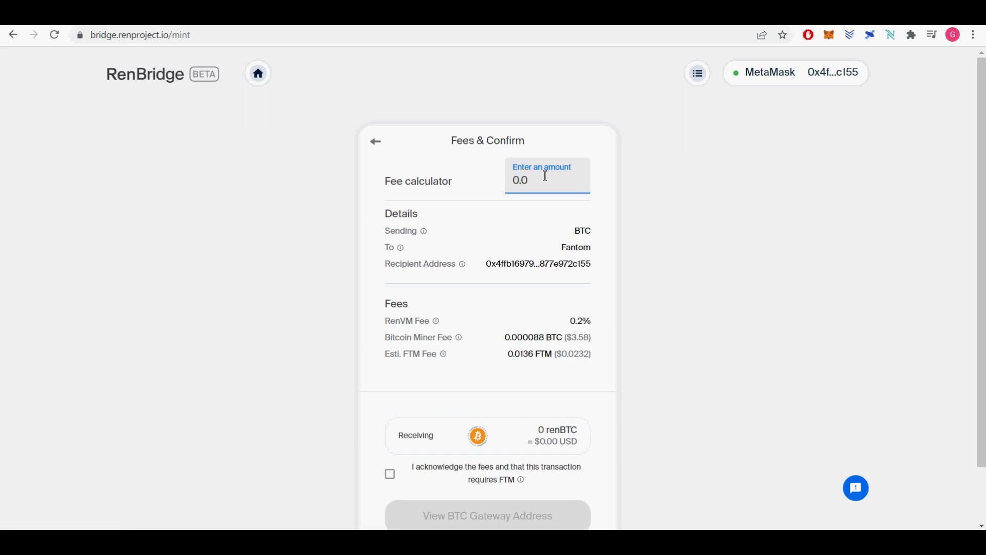
pyautogui.write('012')
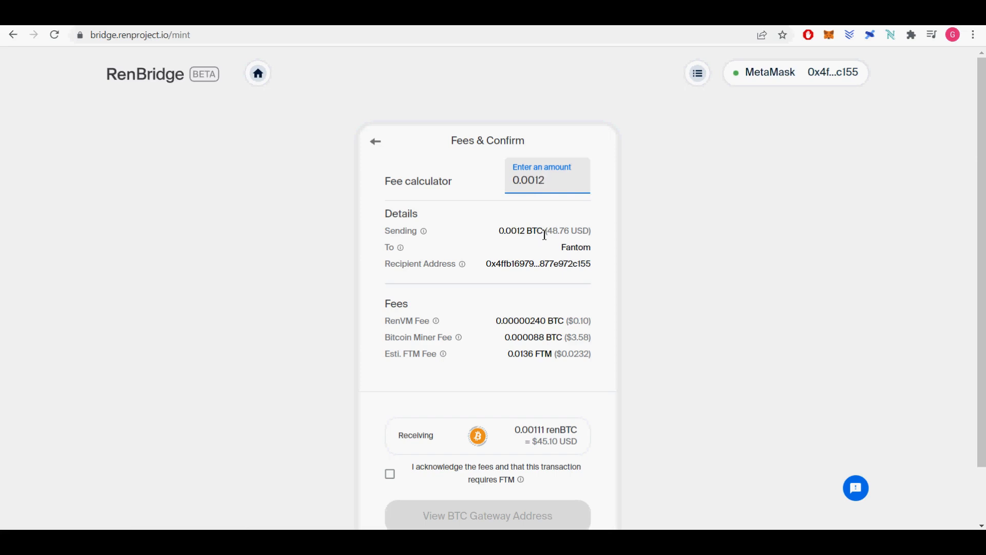
# Check the Bitcoin miner and estimated FTM fees, acknowledge the fees, and request the BTC gateway address.
pyautogui.moveTo(573, 340); pyautogui.dragTo(594, 339)
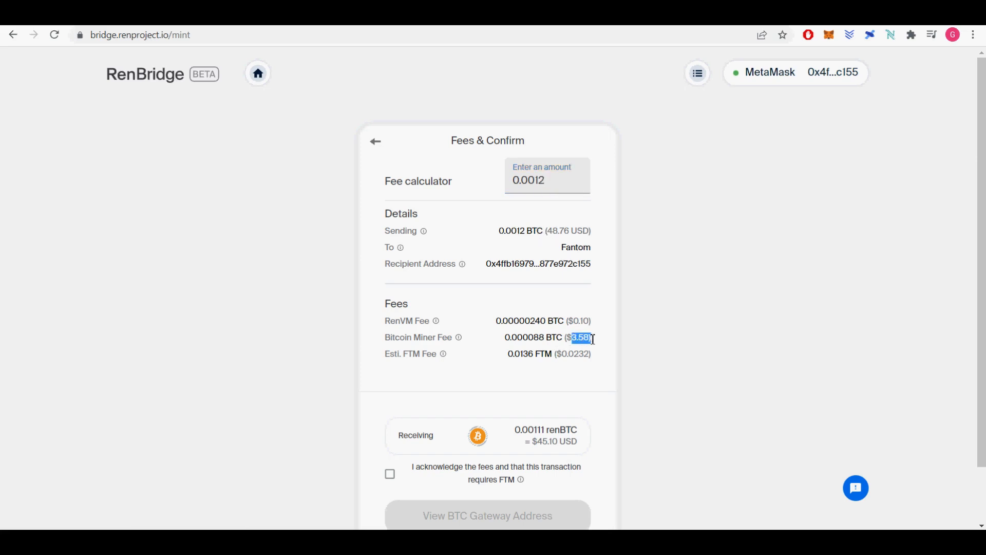
pyautogui.click(391, 474)
pyautogui.scroll(-1, 574, 436)
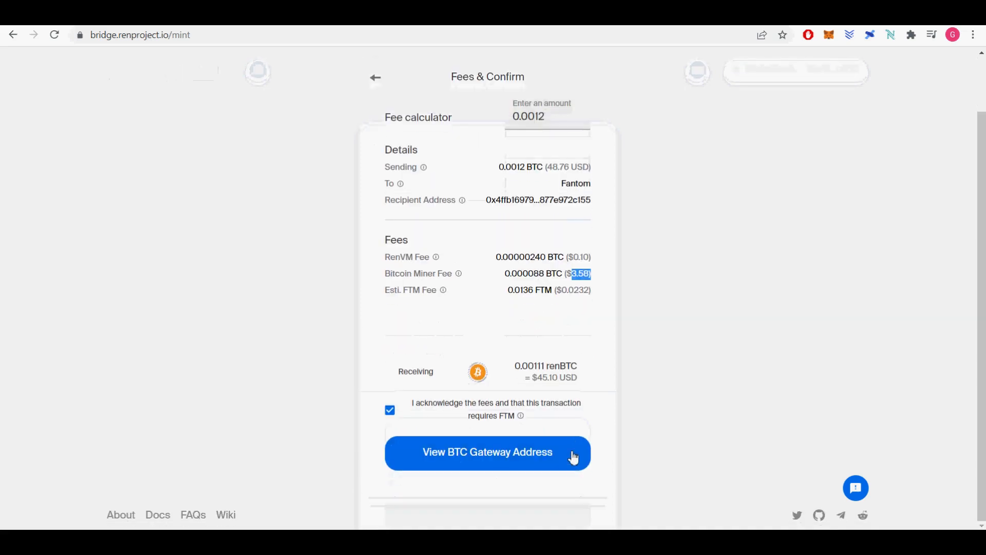
pyautogui.click(544, 448)
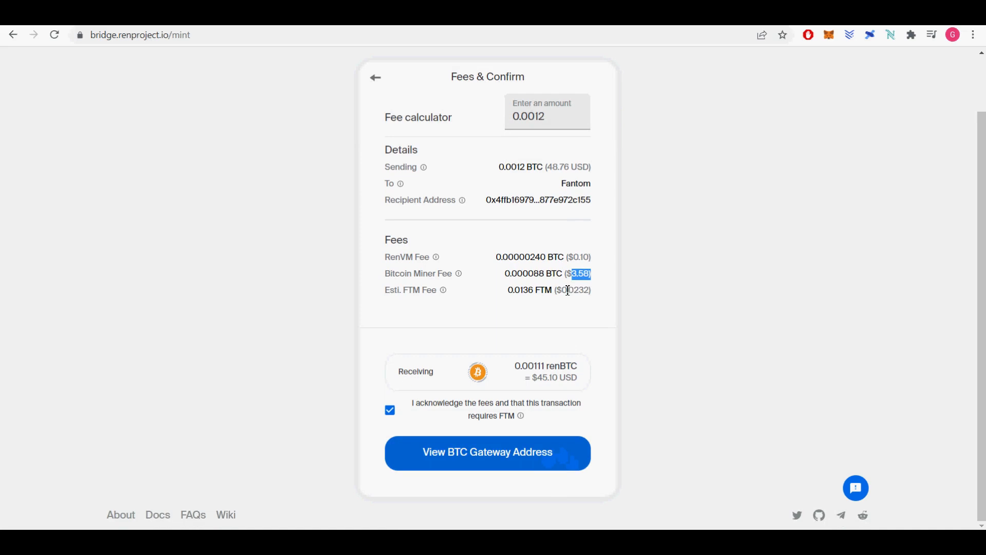
pyautogui.moveTo(563, 291); pyautogui.dragTo(594, 301)
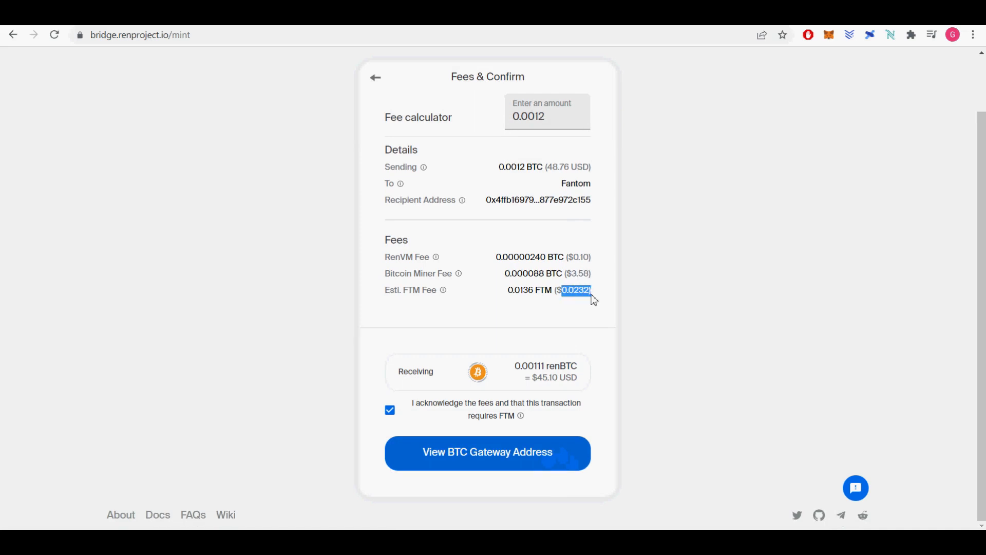
pyautogui.click(507, 461)
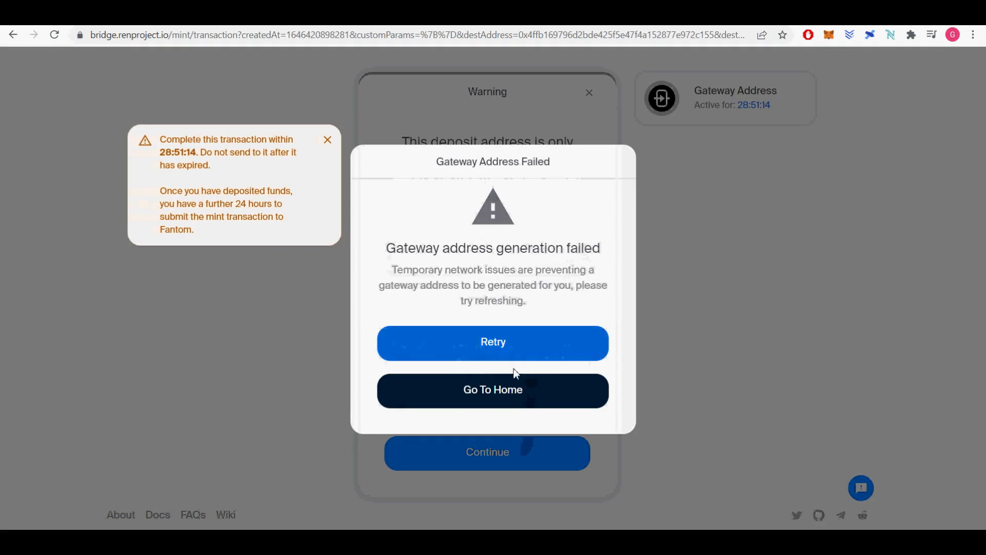
# Retry the gateway address generation and reconnect MetaMask on Fantom to resume the transaction.
pyautogui.click(509, 354)
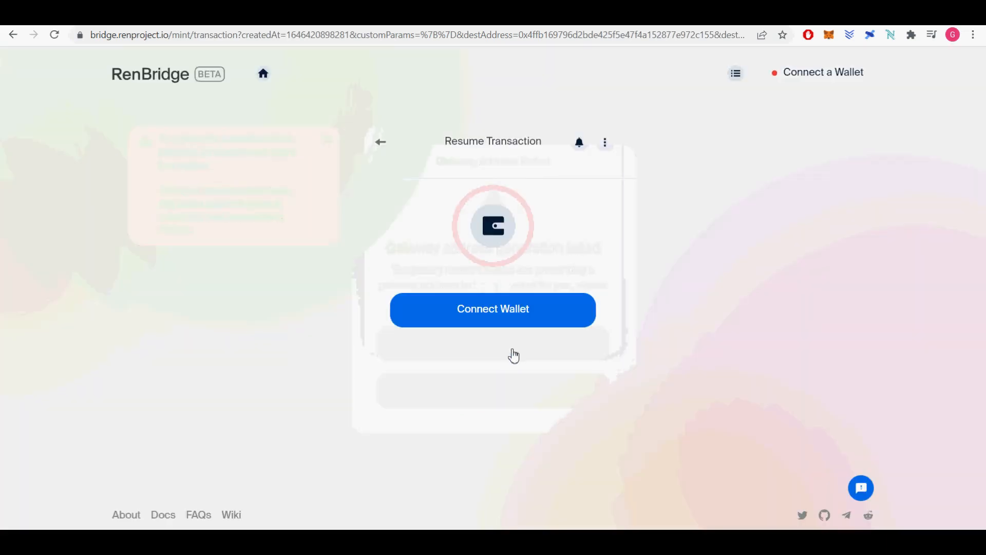
pyautogui.click(495, 318)
pyautogui.click(493, 260)
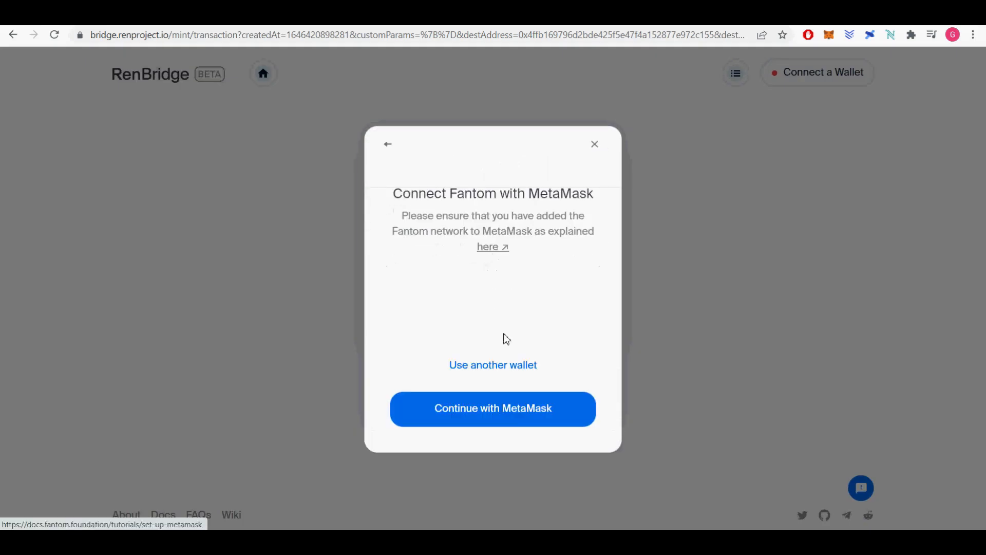
pyautogui.click(514, 415)
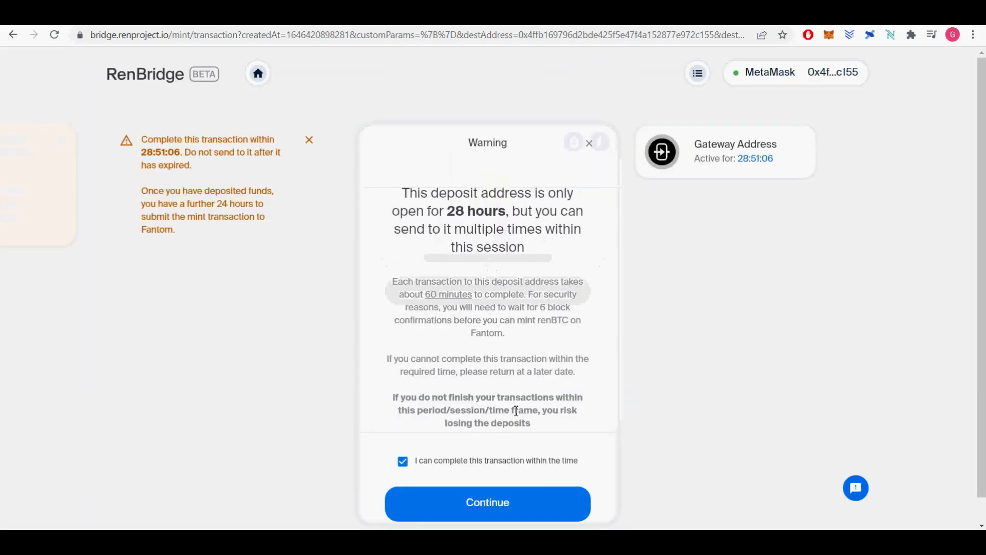
# Accept the deposit time limit warning and copy the BTC gateway address.
pyautogui.click(525, 506)
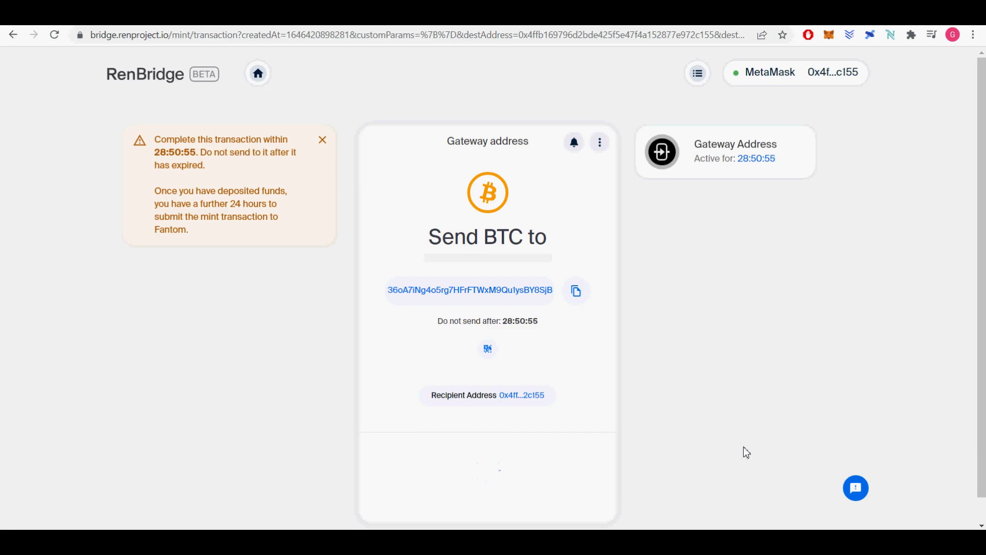
pyautogui.click(576, 290)
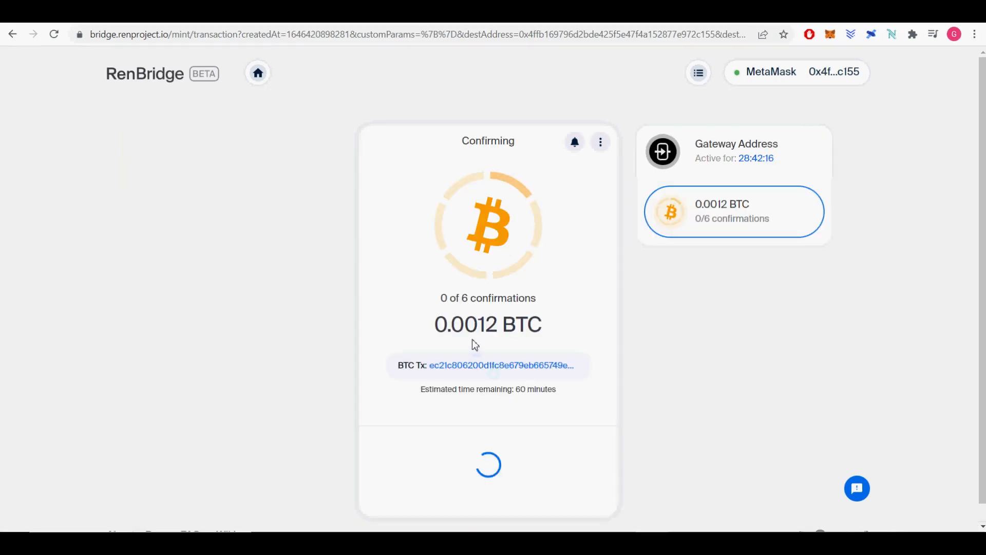
# Examine the 0.0012 BTC deposit's confirmation progress and estimated time remaining.
pyautogui.moveTo(440, 300); pyautogui.dragTo(527, 302)
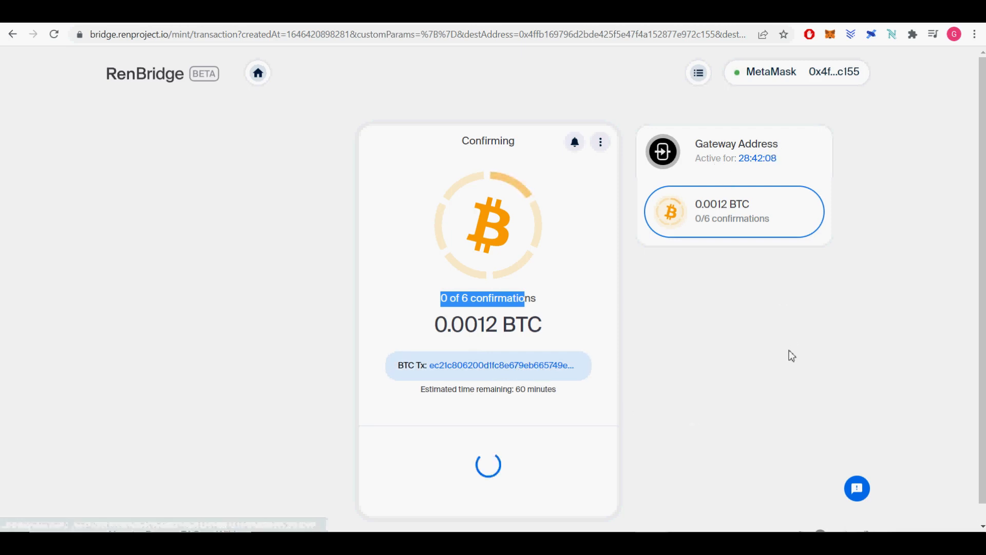
pyautogui.scroll(-1, 792, 356)
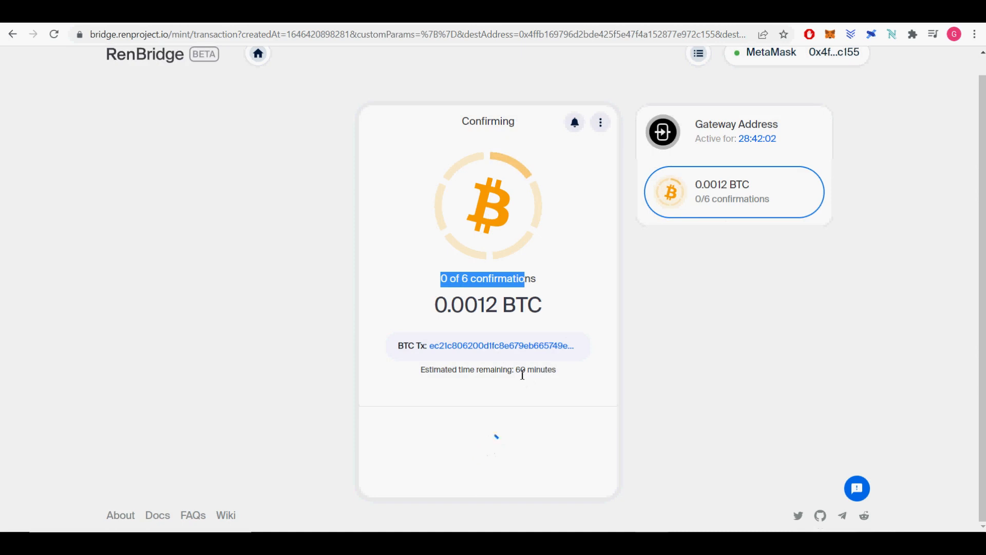
pyautogui.moveTo(521, 370); pyautogui.dragTo(565, 374)
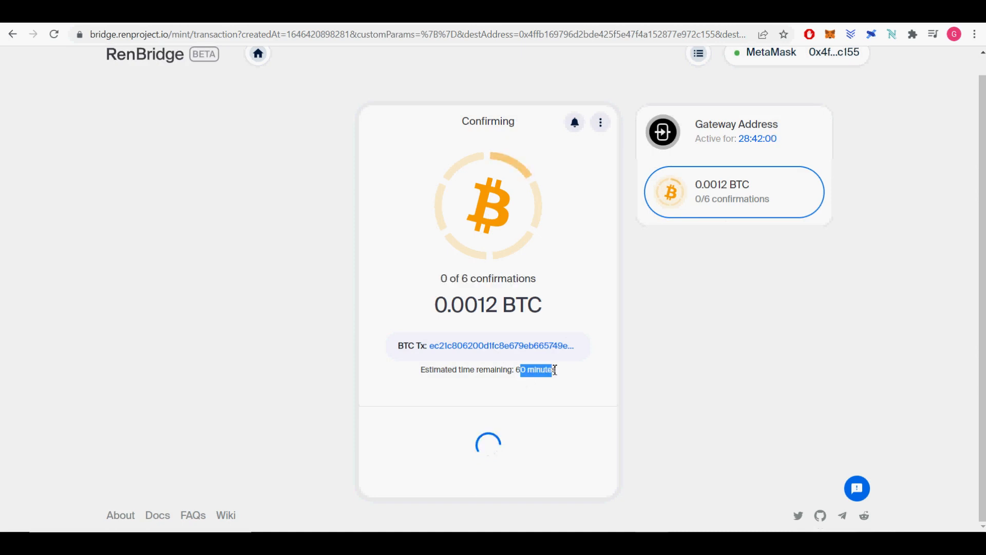
pyautogui.moveTo(539, 370); pyautogui.dragTo(516, 370)
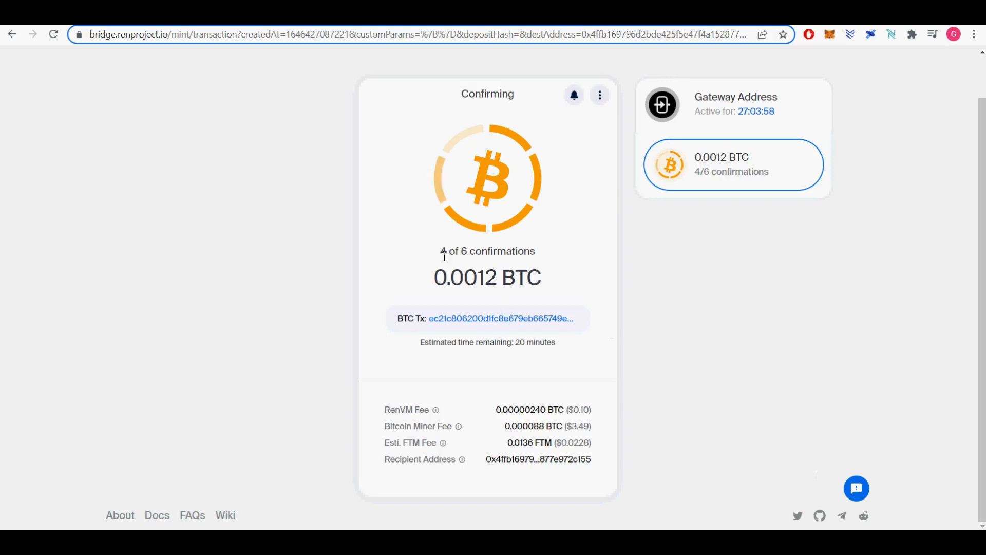
pyautogui.moveTo(449, 255); pyautogui.dragTo(536, 253)
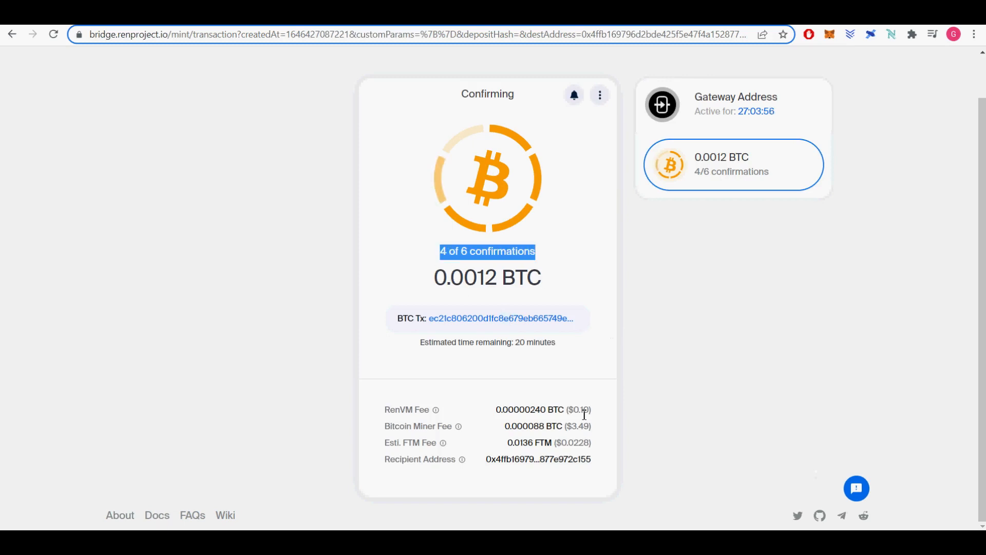
pyautogui.moveTo(515, 343); pyautogui.dragTo(561, 348)
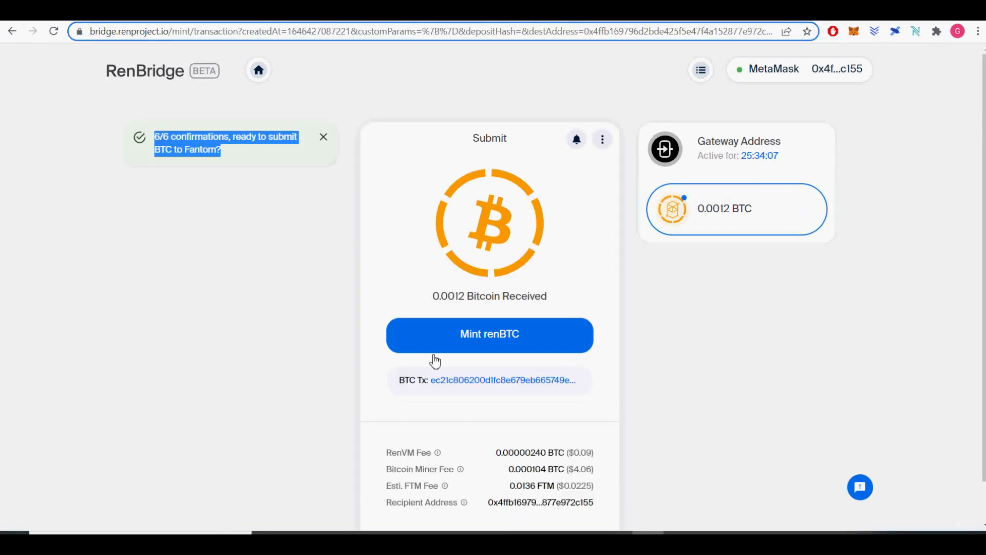
# Read the notice about submitting the BTC to Fantom, and check the FTM balance in MetaMask for gas.
pyautogui.click(254, 160)
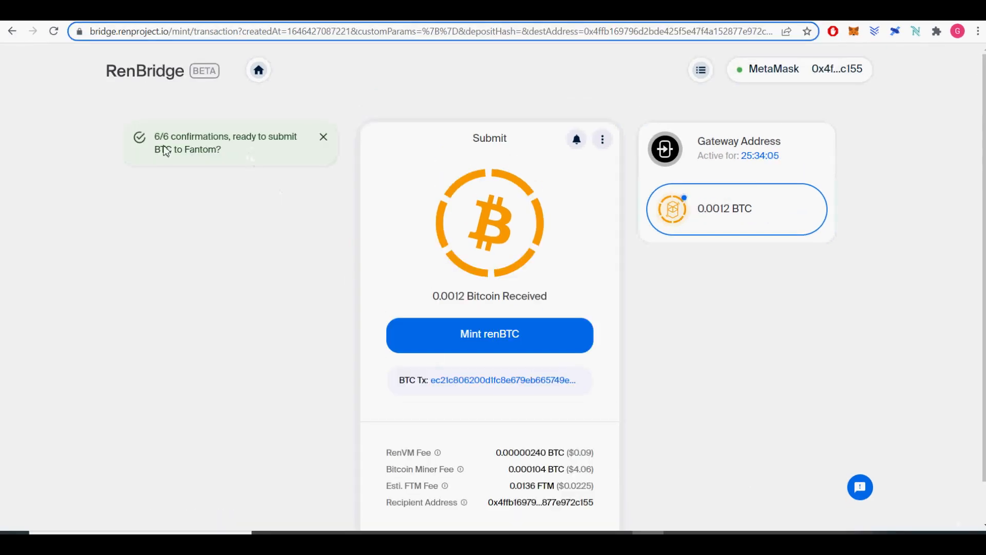
pyautogui.moveTo(158, 139); pyautogui.dragTo(222, 150)
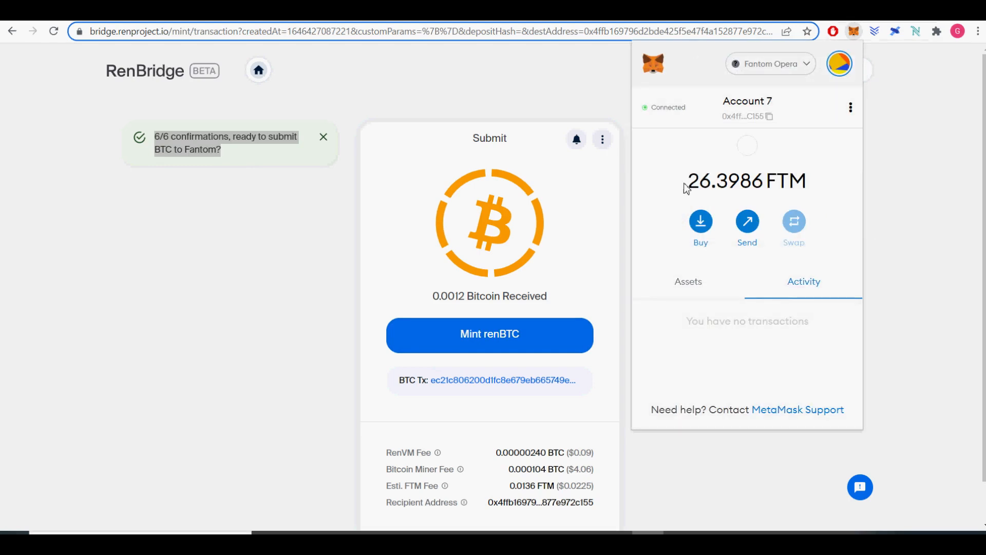
pyautogui.moveTo(688, 191); pyautogui.dragTo(797, 184)
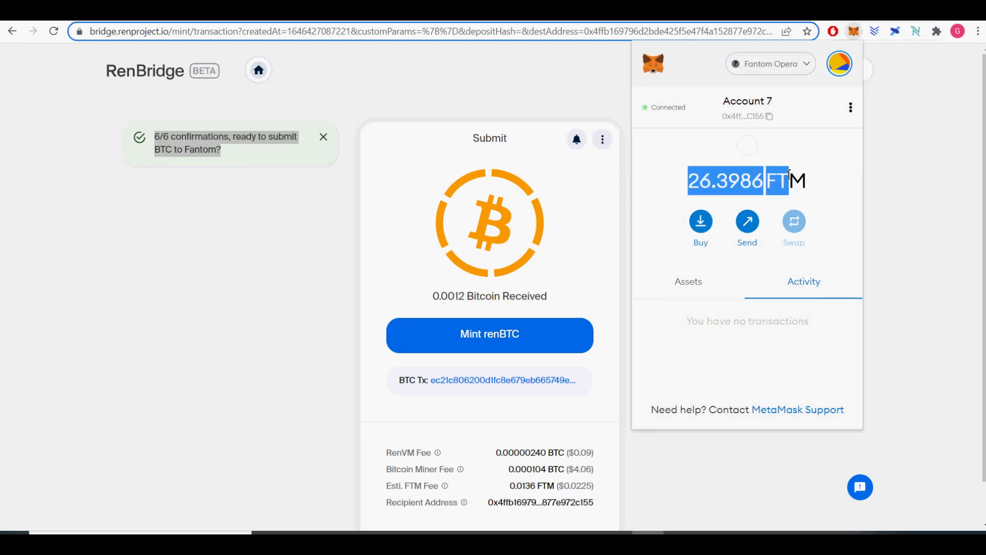
pyautogui.click(777, 184)
pyautogui.doubleClick(775, 184)
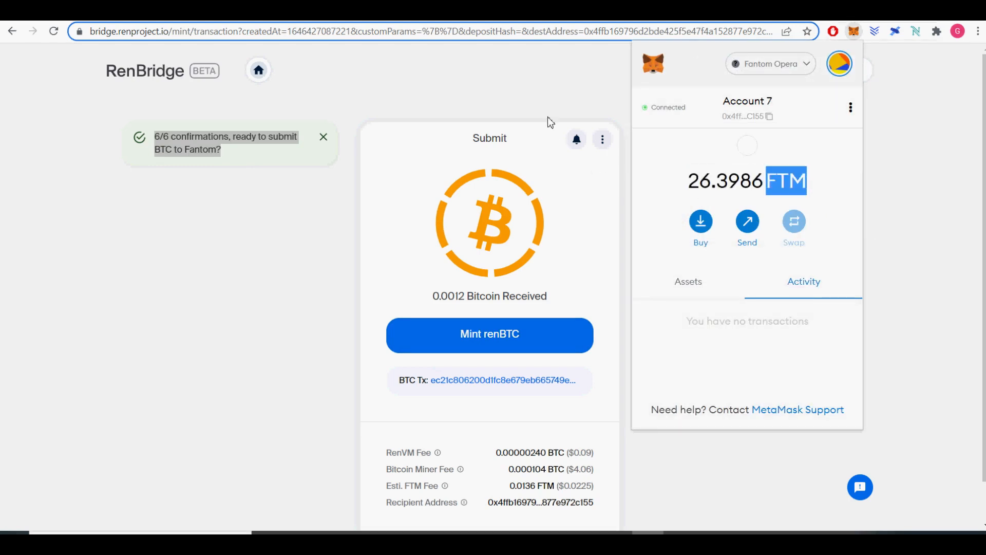
# Start minting renBTC from the received 0.0012 BTC.
pyautogui.click(557, 333)
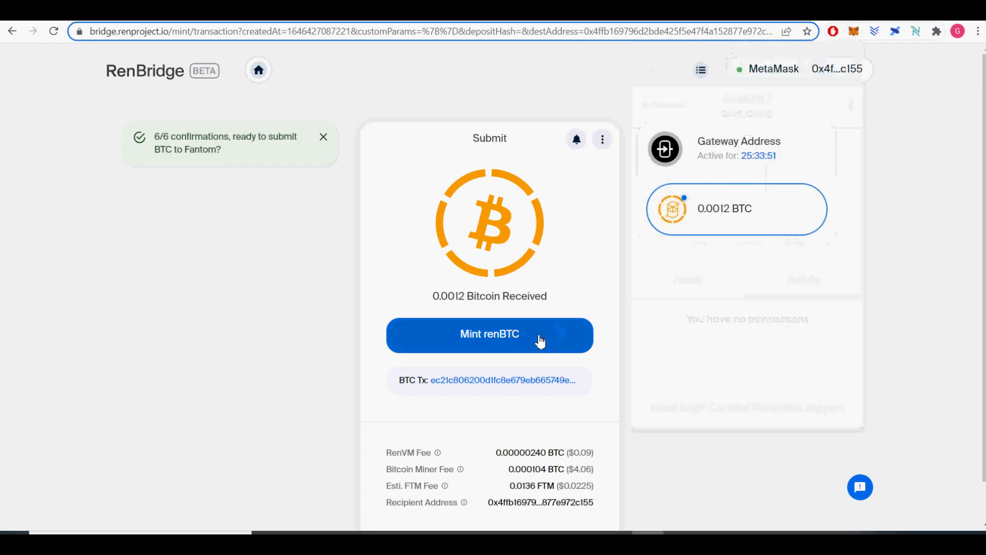
pyautogui.moveTo(157, 139); pyautogui.dragTo(225, 156)
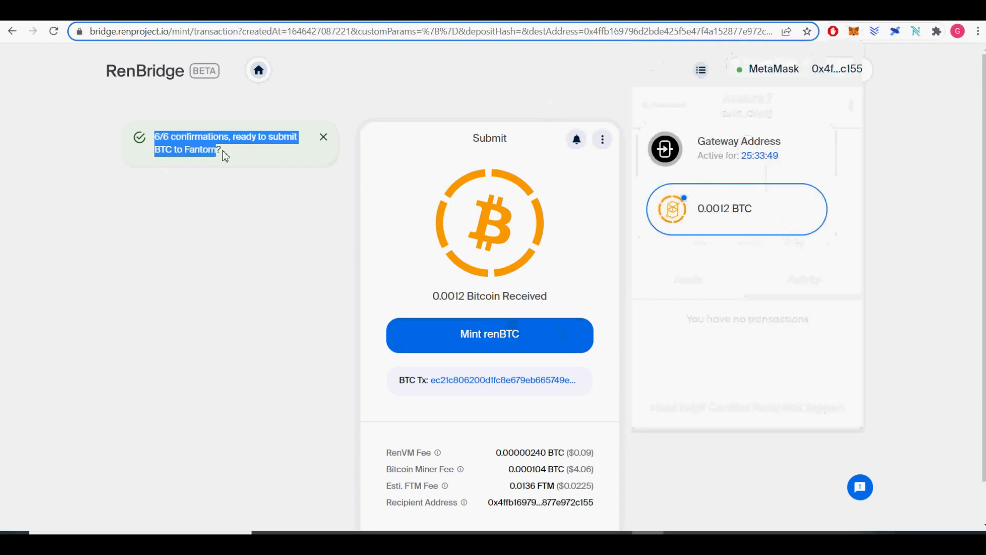
pyautogui.click(499, 340)
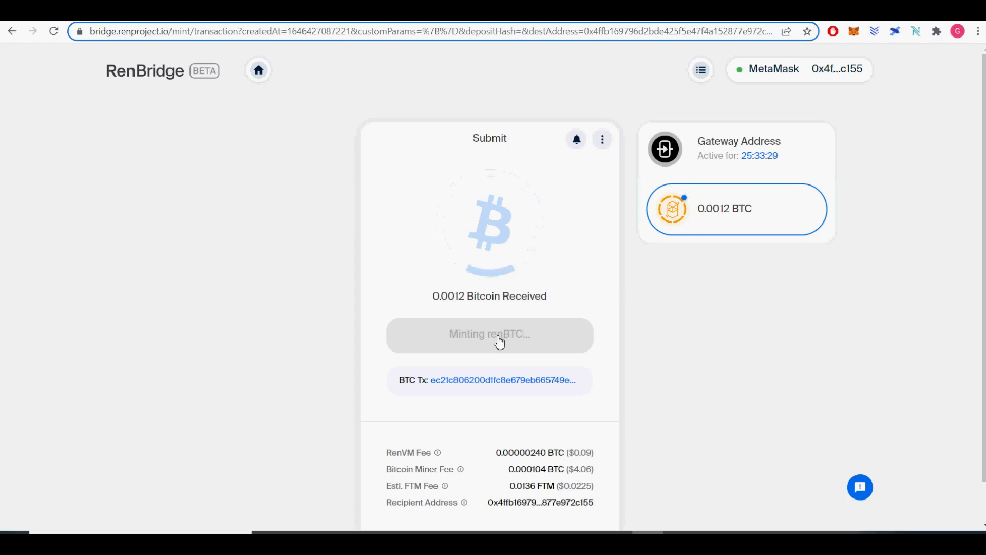
# Review the mint transaction's gas fee, confirm the transaction in MetaMask, and return to the RenBridge page.
pyautogui.moveTo(810, 20); pyautogui.dragTo(769, 74)
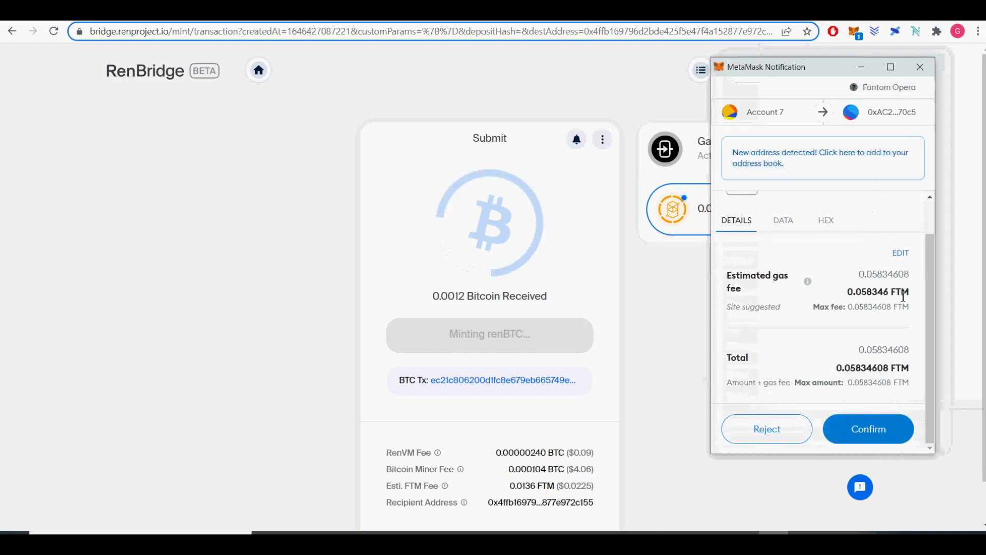
pyautogui.click(901, 252)
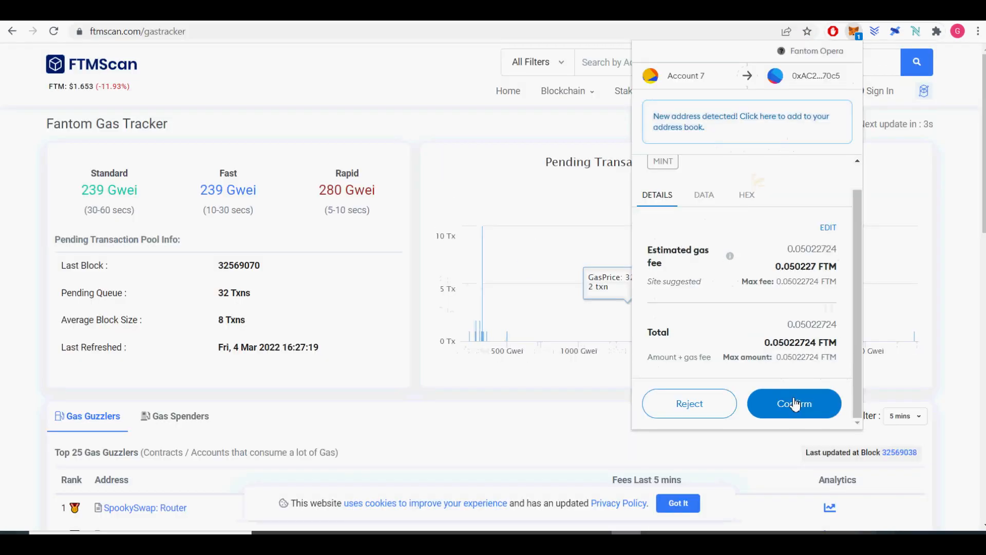
pyautogui.click(794, 404)
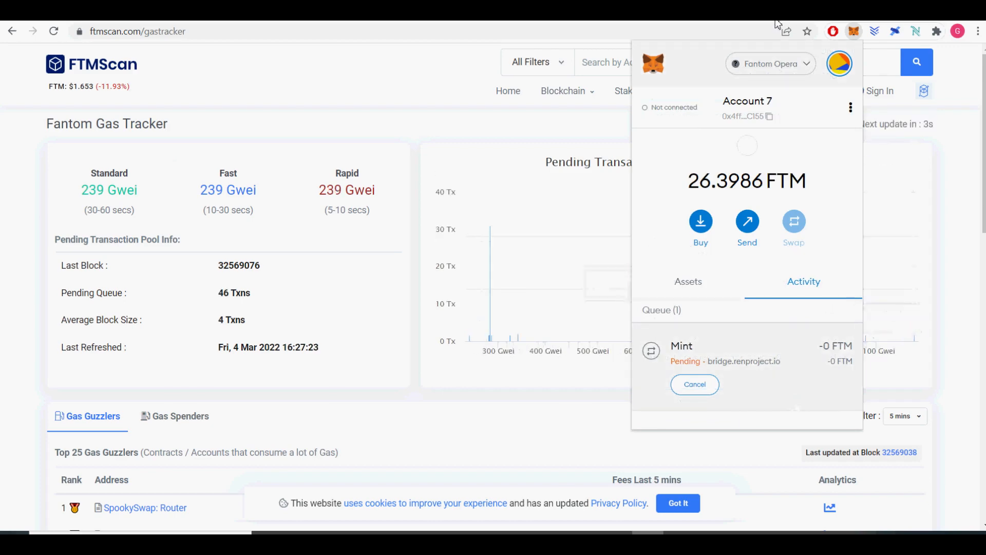
pyautogui.click(719, 13)
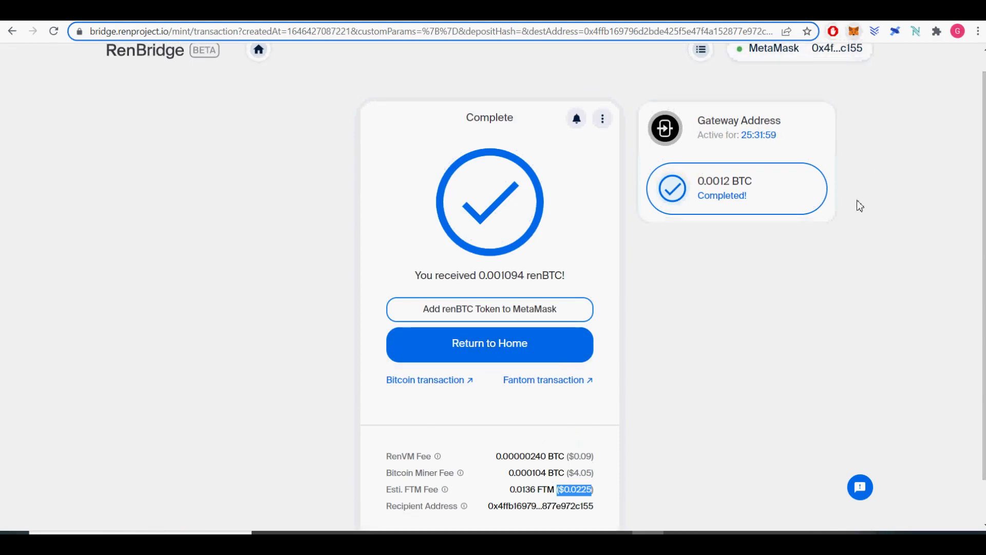
# Add the renBTC token to MetaMask, approving each suggested token request.
pyautogui.click(504, 314)
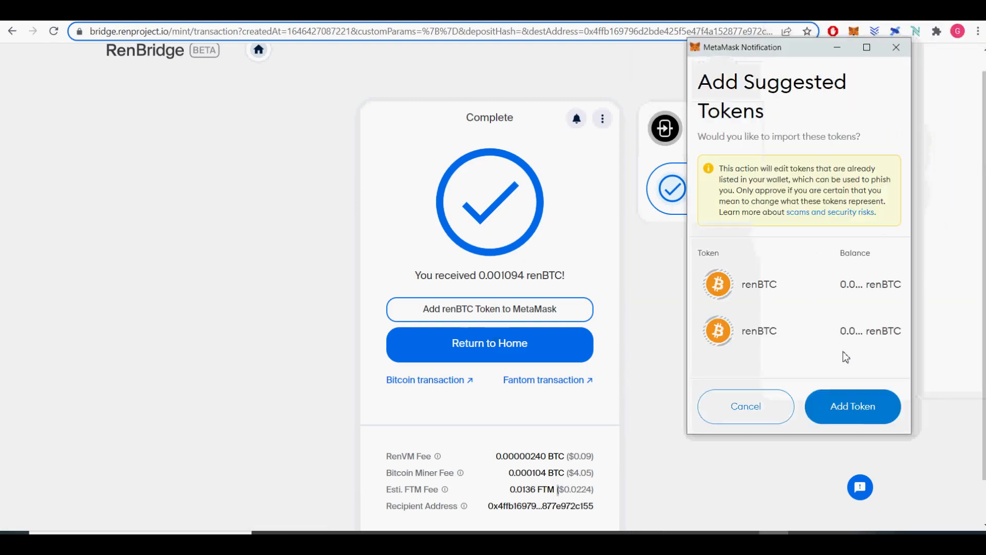
pyautogui.click(863, 414)
pyautogui.click(854, 32)
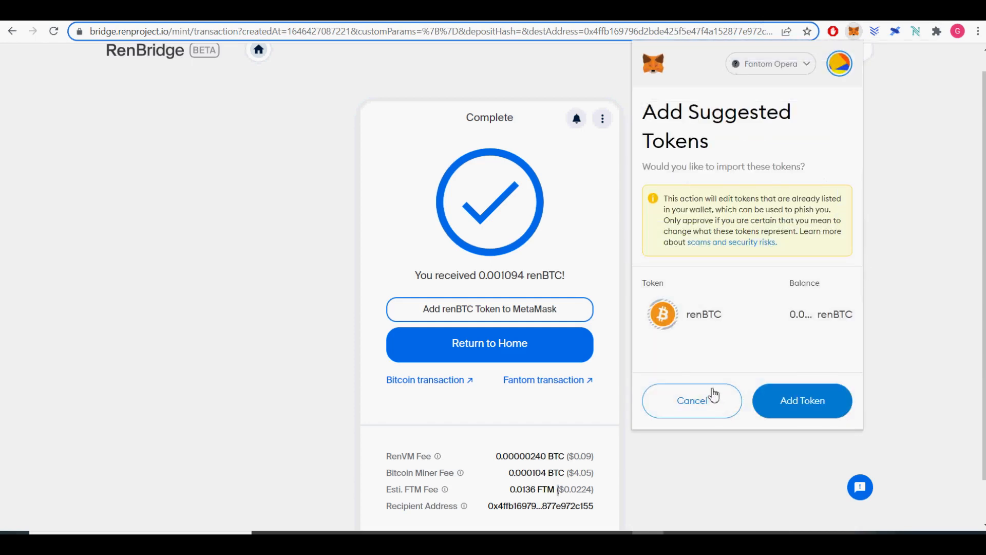
pyautogui.click(805, 411)
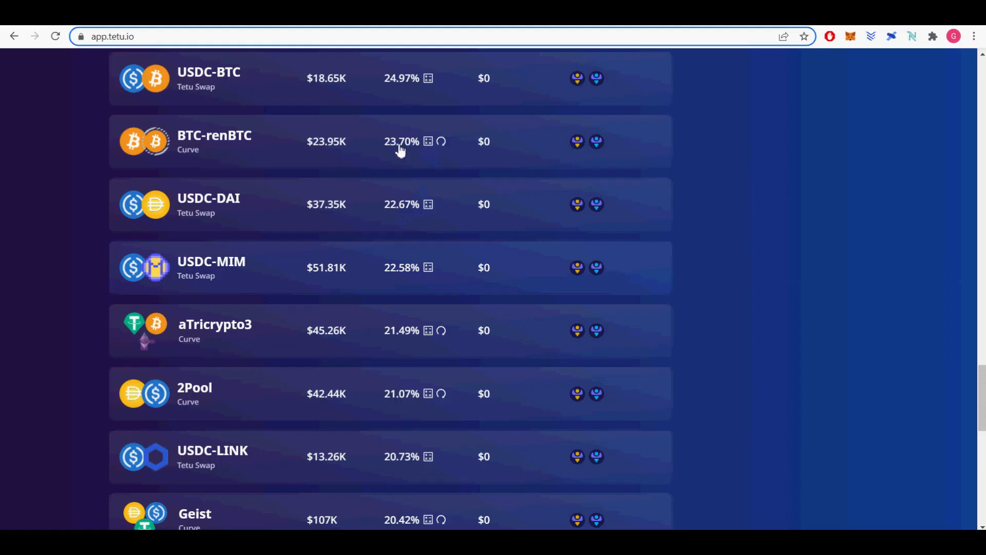
# Open the Curve BTC-renBTC vault from the Tetu vault list and request approval for its deposit.
pyautogui.click(352, 144)
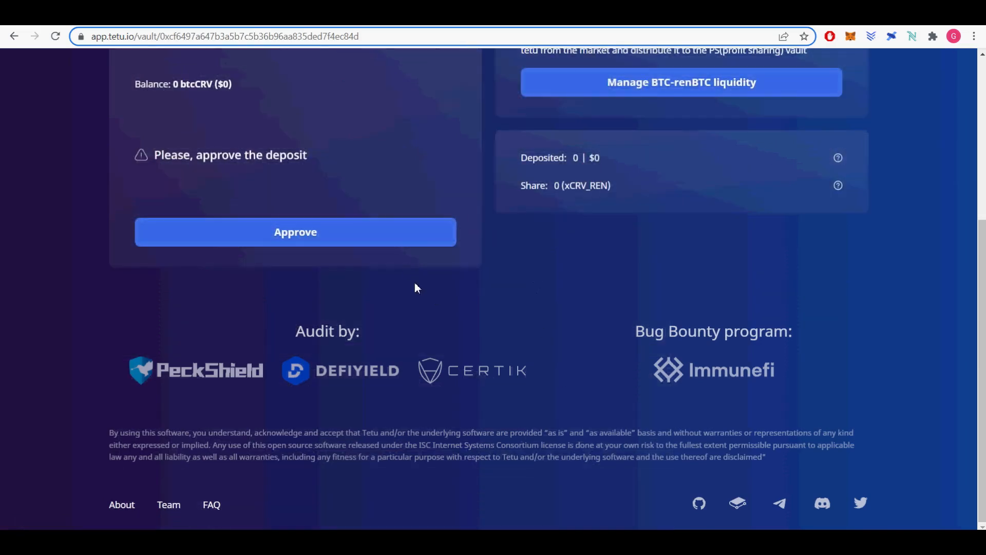
pyautogui.scroll(5, 416, 288)
pyautogui.click(370, 498)
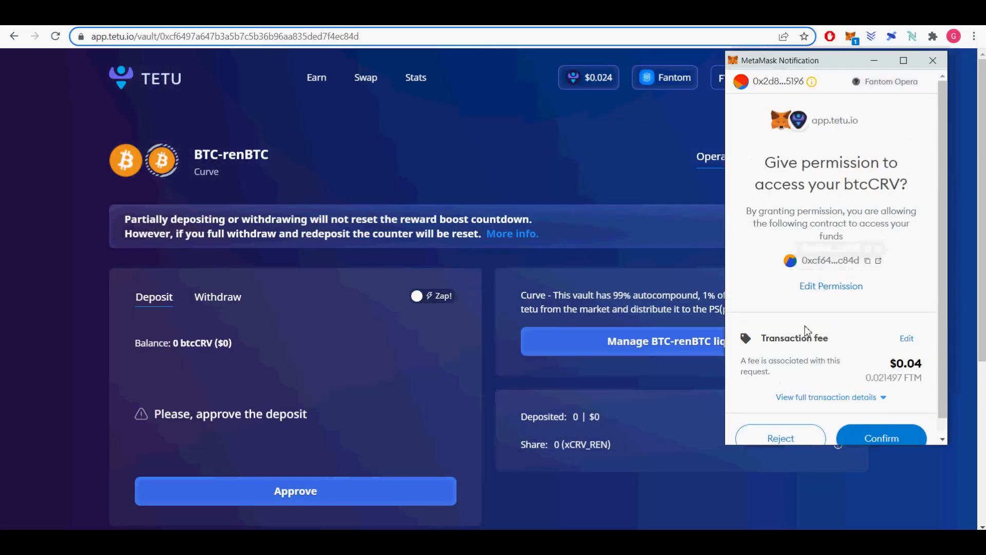
# Set the gas price of the vault's btcCRV access request to 280 and confirm the approval in MetaMask.
pyautogui.click(908, 328)
pyautogui.click(812, 338)
pyautogui.moveTo(808, 331); pyautogui.dragTo(689, 319)
pyautogui.write('280')
pyautogui.click(820, 390)
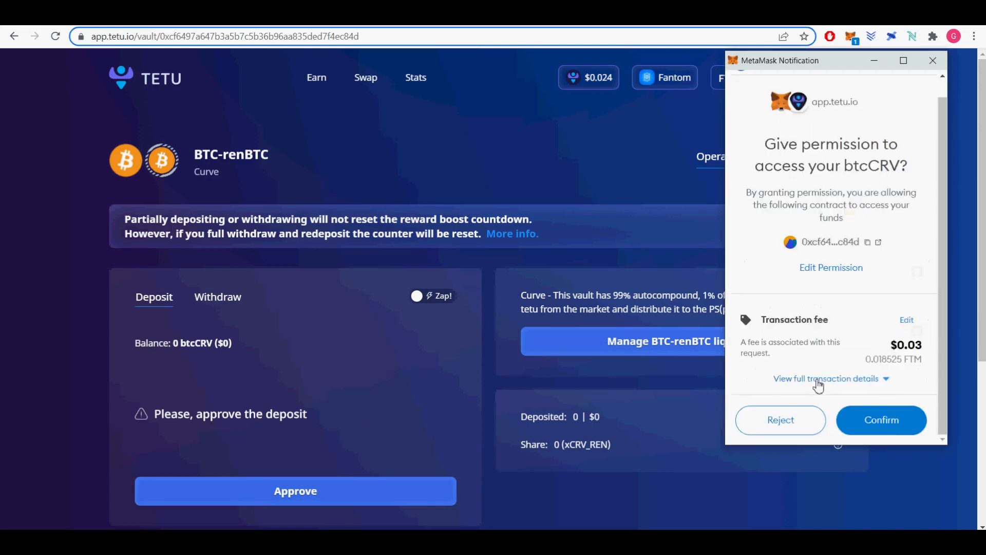
pyautogui.click(888, 423)
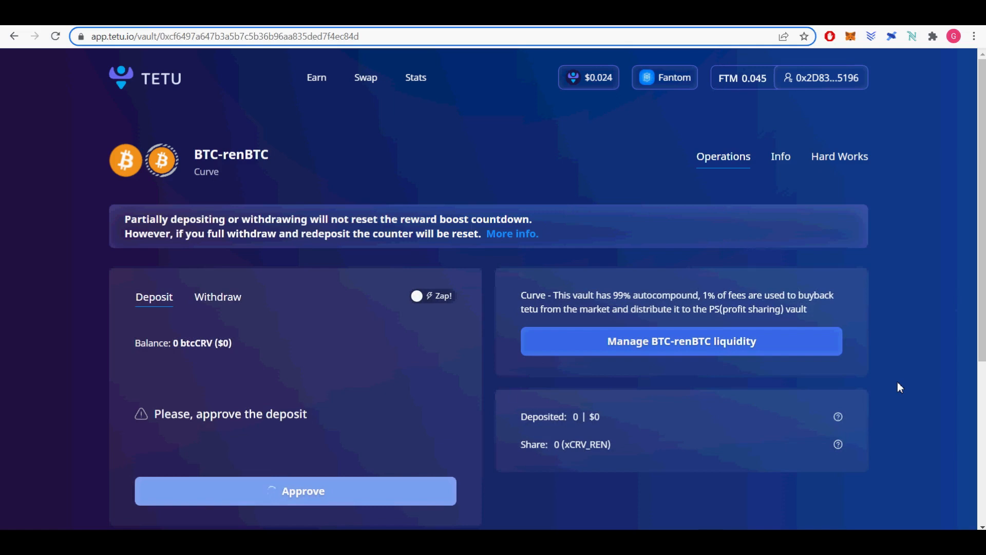
# Dismiss the notifications for the approval transaction and reload the vault page.
pyautogui.scroll(-5, 900, 388)
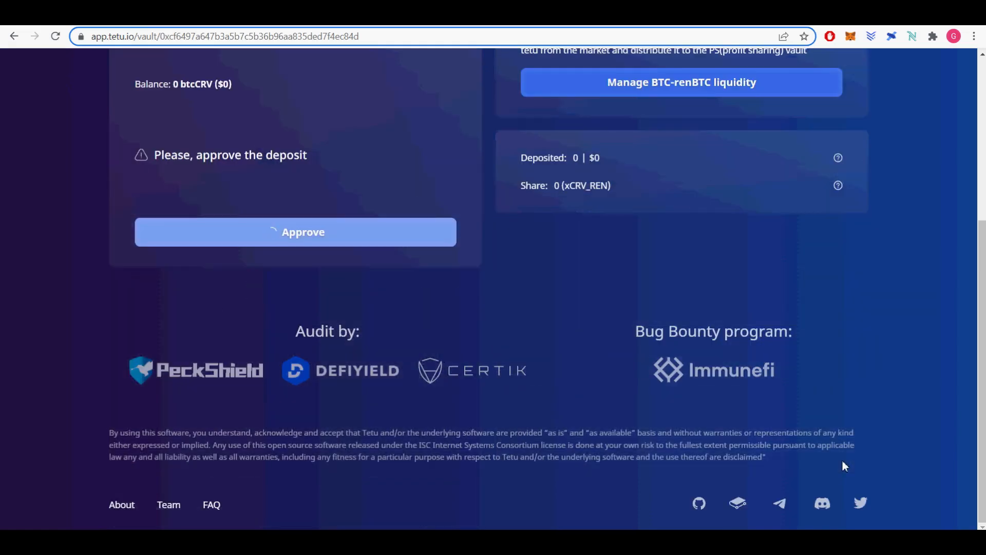
pyautogui.scroll(5, 846, 396)
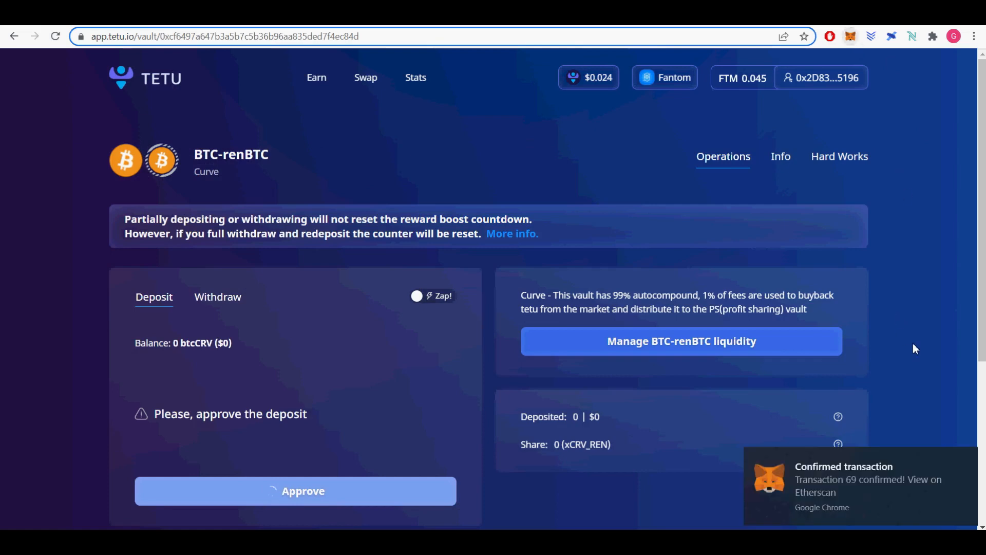
pyautogui.click(964, 461)
pyautogui.click(874, 121)
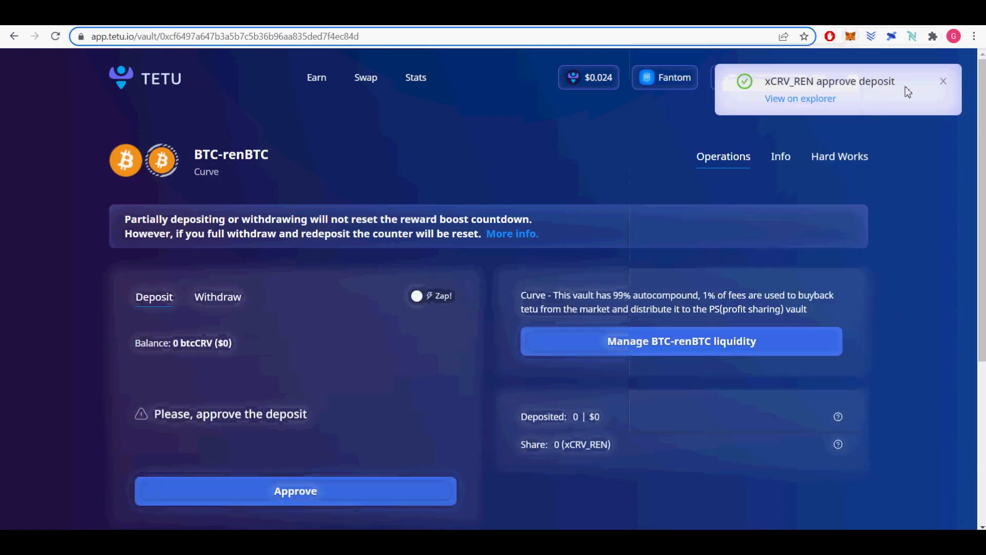
pyautogui.click(948, 91)
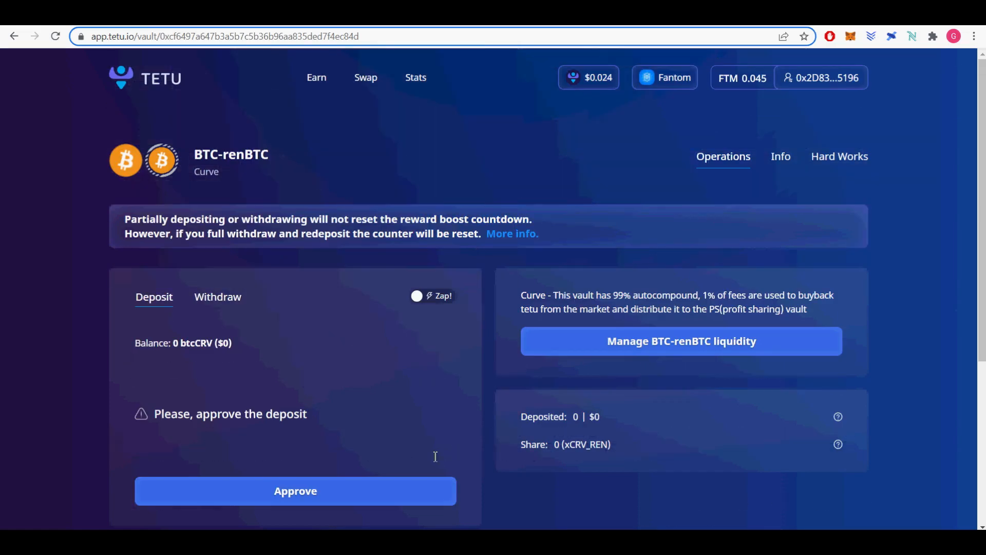
pyautogui.click(56, 36)
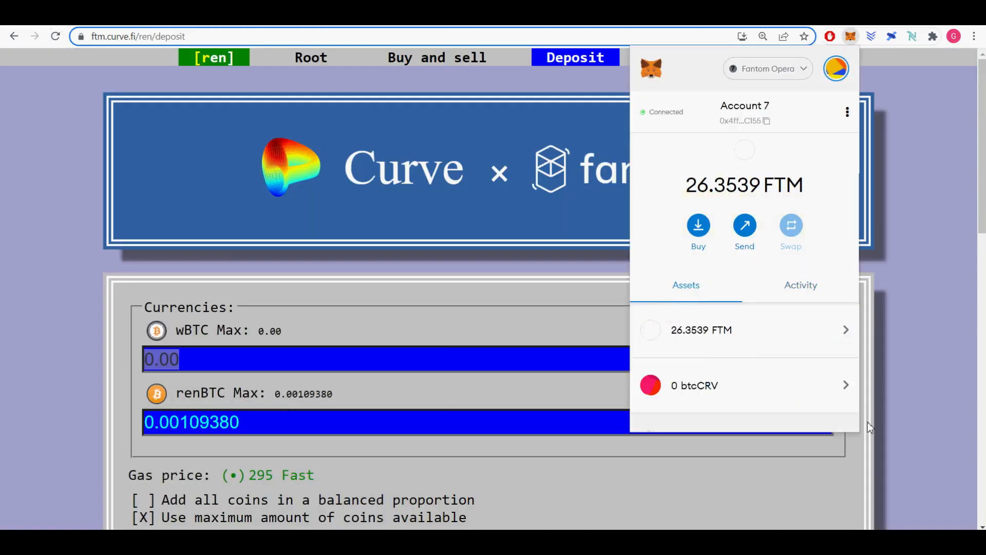
# Close the wallet on the Curve ren pool page and start depositing 0.00109380 renBTC.
pyautogui.click(913, 408)
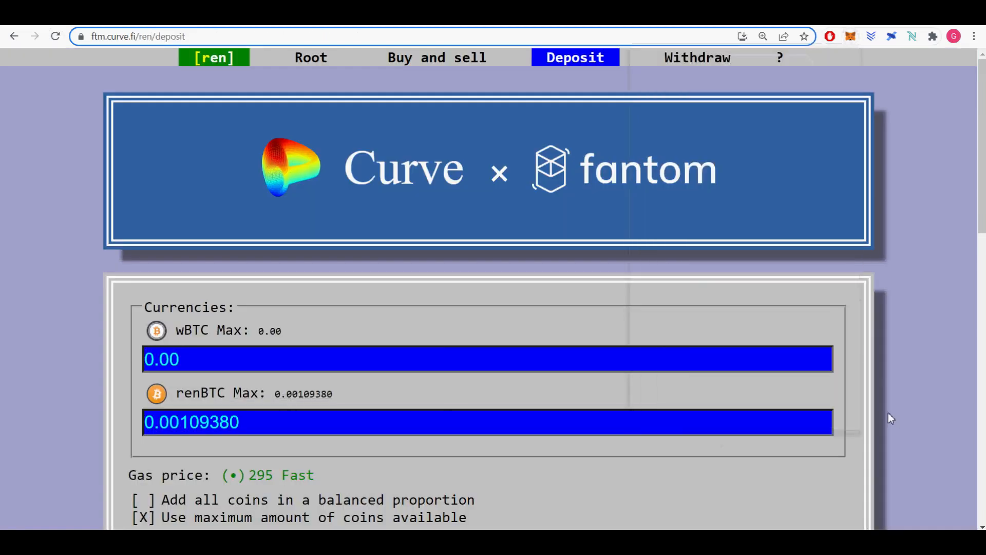
pyautogui.scroll(-6, 890, 419)
pyautogui.click(379, 238)
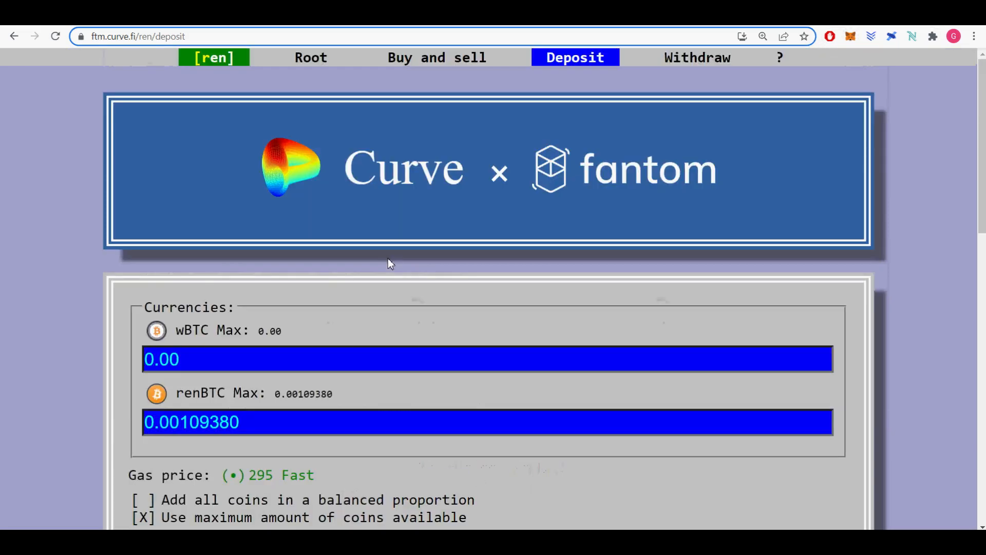
pyautogui.scroll(-6, 387, 258)
pyautogui.click(376, 238)
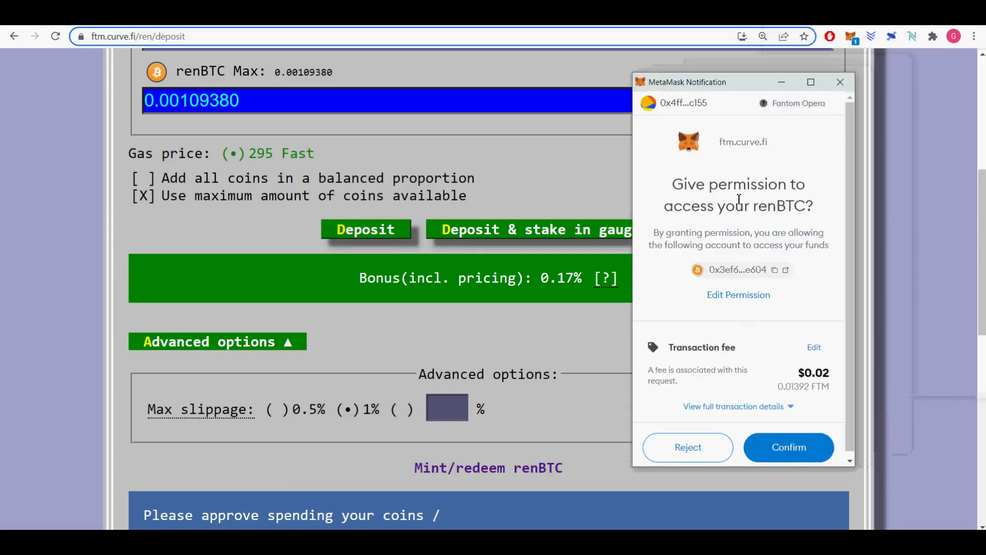
# Set the gas price of the renBTC spending approval to 280 and confirm it in MetaMask.
pyautogui.click(810, 343)
pyautogui.click(766, 366)
pyautogui.moveTo(704, 353); pyautogui.dragTo(618, 348)
pyautogui.write('280')
pyautogui.click(740, 415)
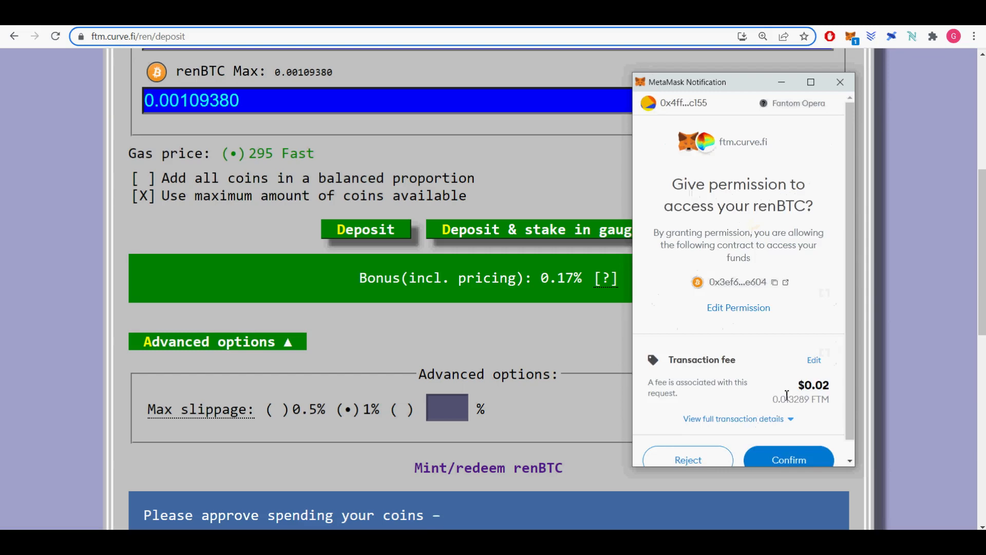
pyautogui.click(819, 442)
# Zoom the Curve page out two levels and examine the ren pool's currency reserves.
pyautogui.scroll(5, 818, 450)
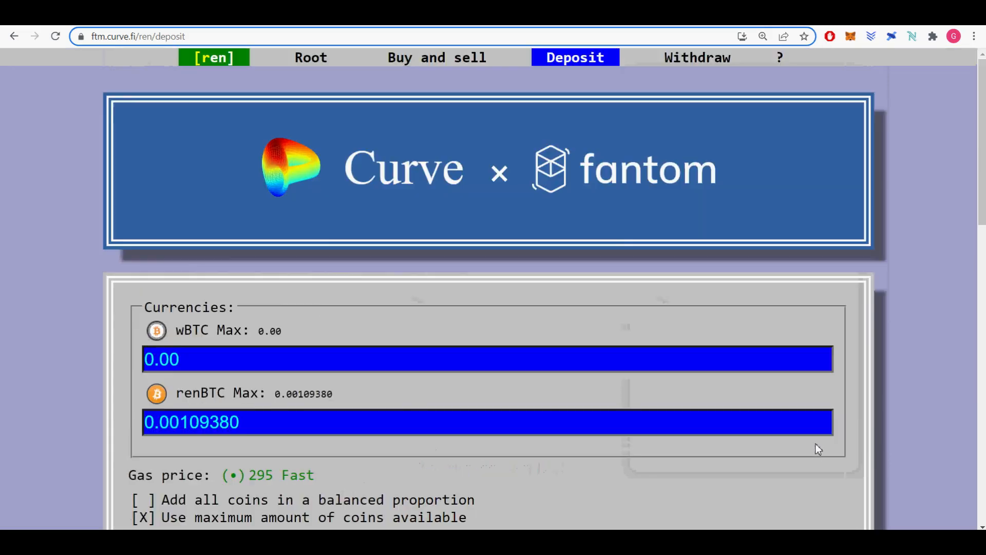
pyautogui.scroll(-5, 818, 450)
pyautogui.hotkey('ctrl', '-')
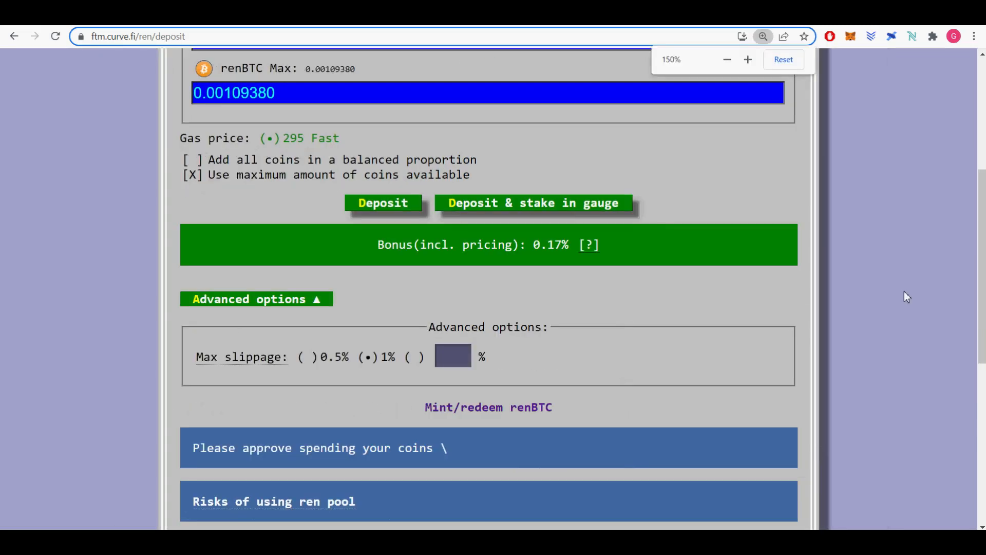
pyautogui.hotkey('ctrl', '-')
pyautogui.scroll(-5, 877, 412)
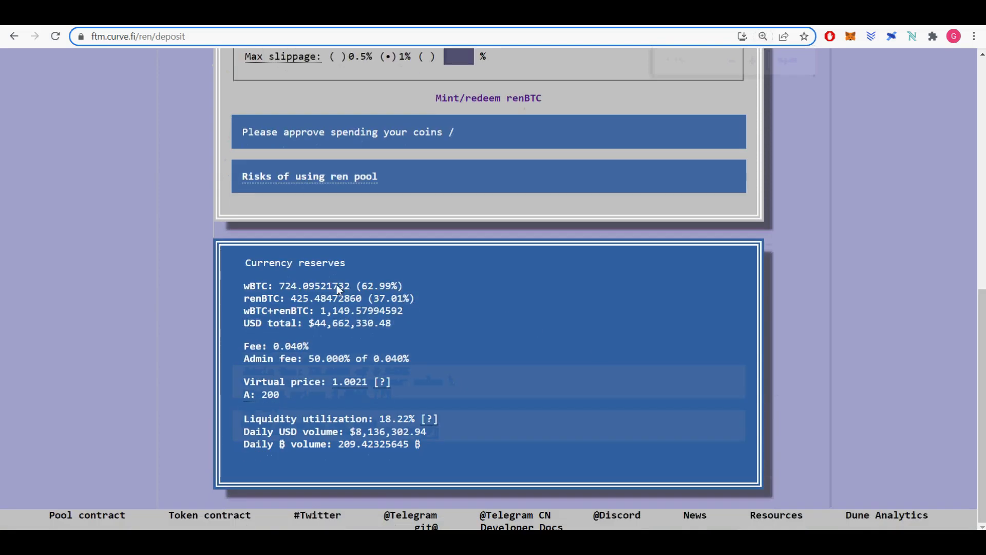
pyautogui.scroll(10, 538, 443)
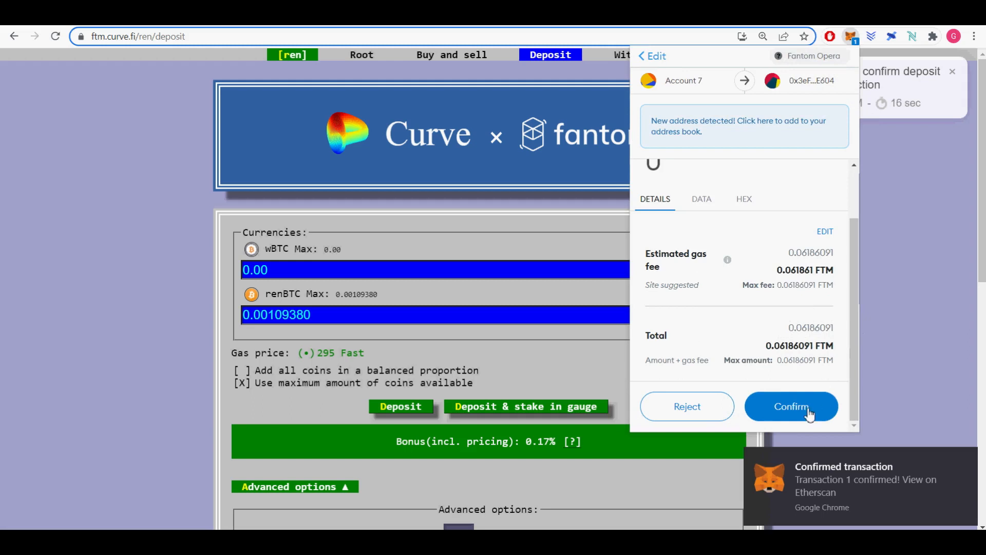
# Confirm the Curve deposit transaction in MetaMask, close the wallet, and dismiss the transaction notification.
pyautogui.click(787, 417)
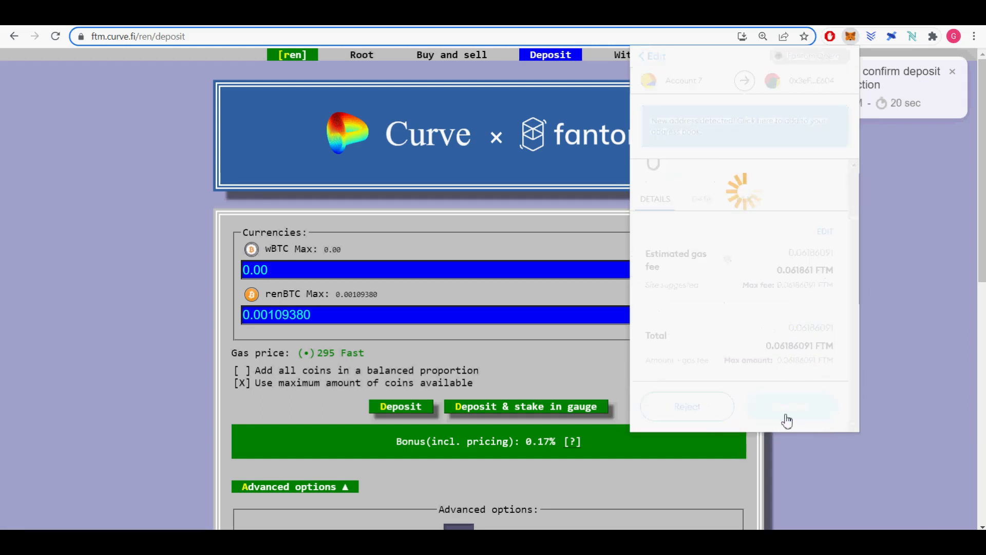
pyautogui.click(702, 297)
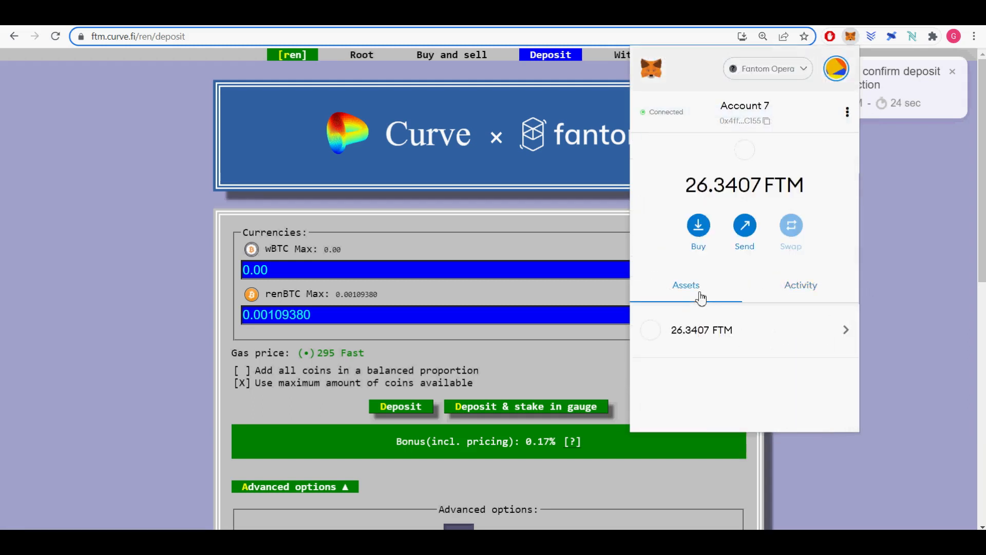
pyautogui.click(899, 318)
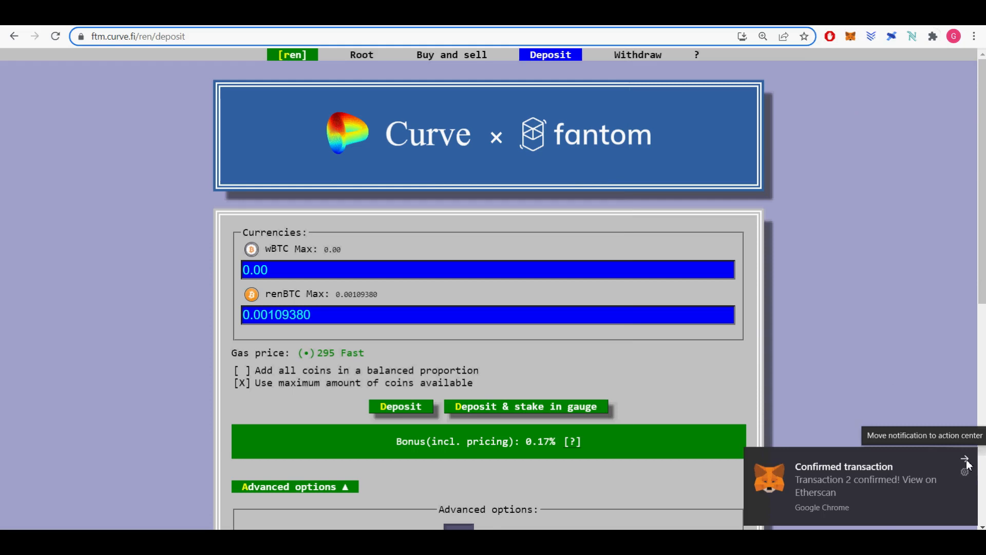
pyautogui.click(967, 461)
# Check the wallet's recent activity and its btcCRV and renBTC balances in MetaMask.
pyautogui.scroll(-6, 837, 346)
pyautogui.scroll(6, 837, 346)
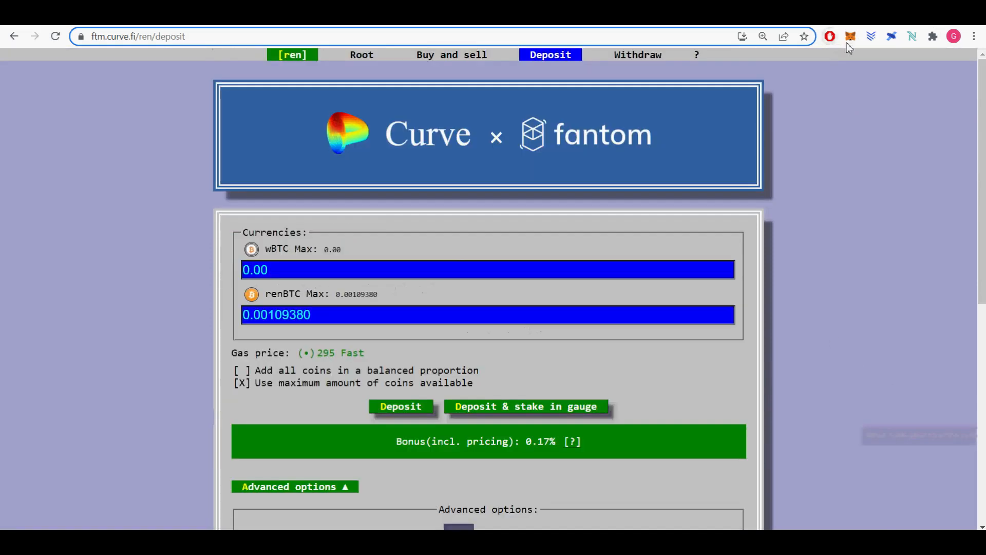
pyautogui.hotkey('alt', 'shift', 'm')
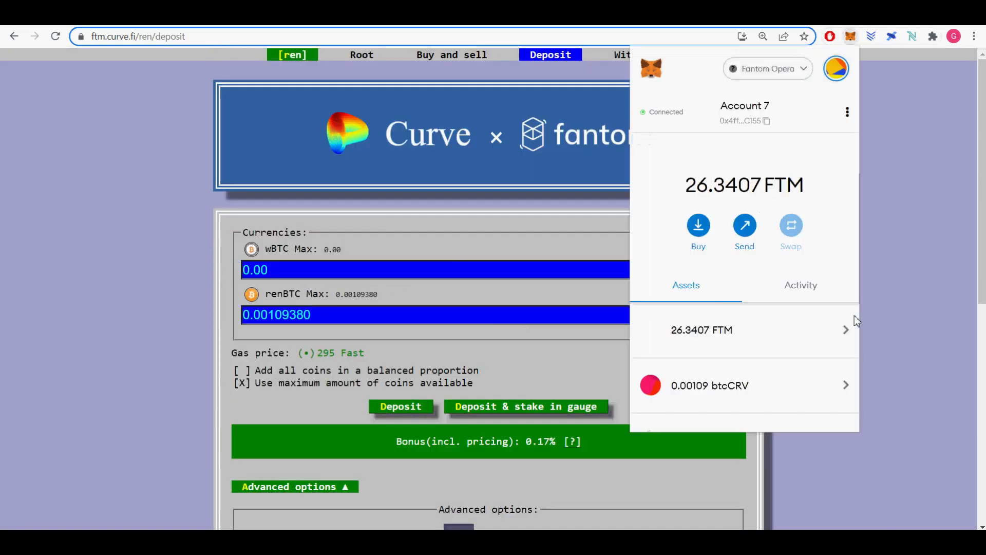
pyautogui.click(788, 288)
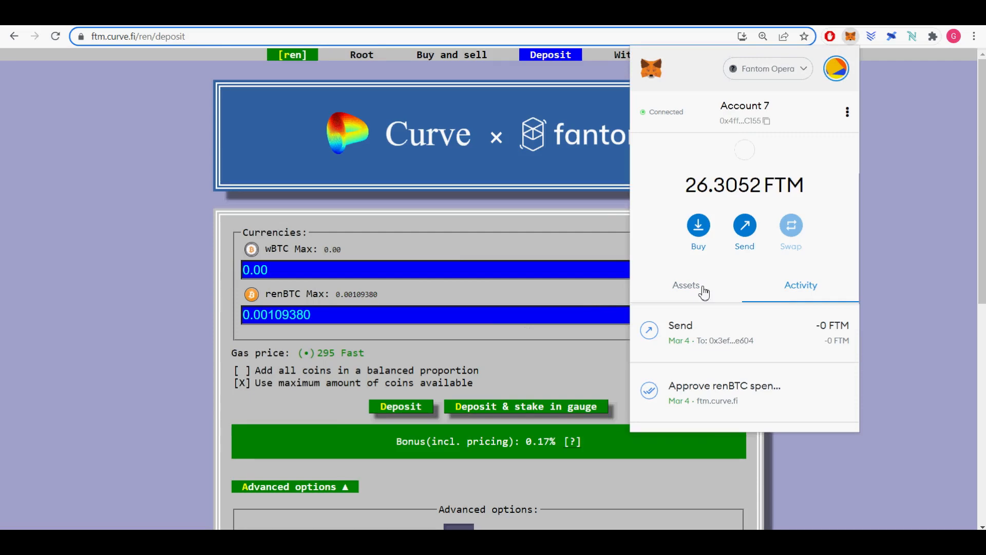
pyautogui.click(704, 293)
pyautogui.scroll(-2, 702, 290)
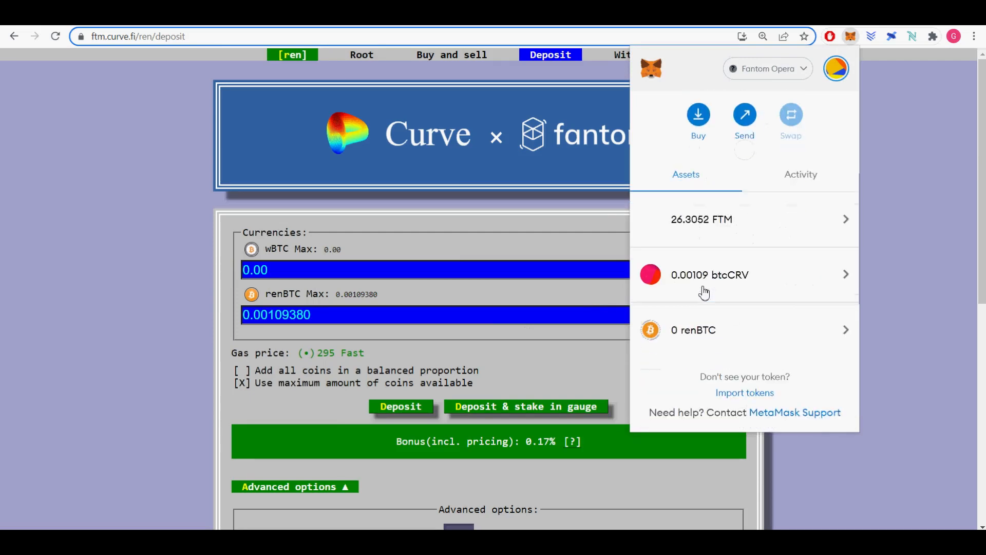
pyautogui.click(930, 337)
pyautogui.scroll(-5, 848, 352)
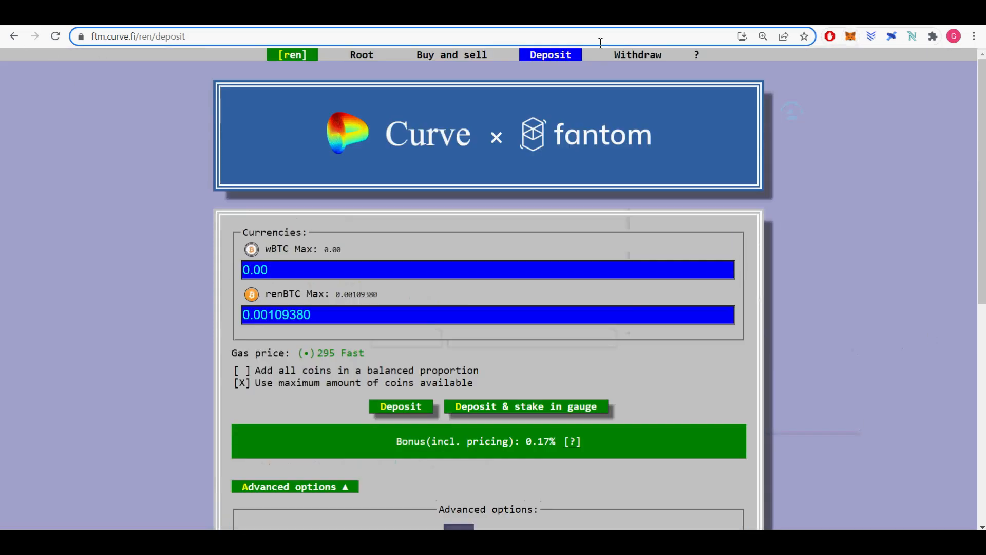
# Reload Tetu's BTC-renBTC vault page, follow its liquidity management link to Curve, and open the pool's deposit page.
pyautogui.click(14, 39)
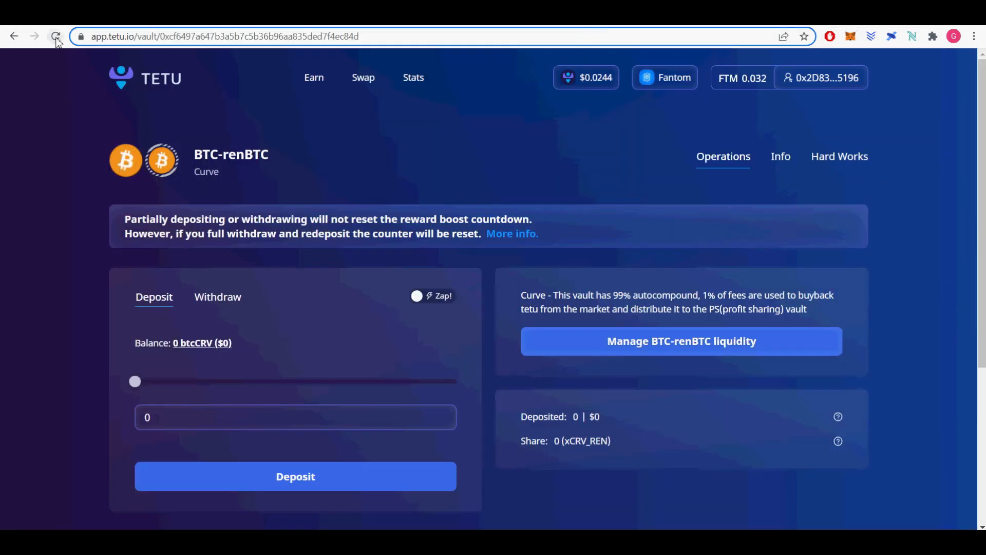
pyautogui.click(55, 36)
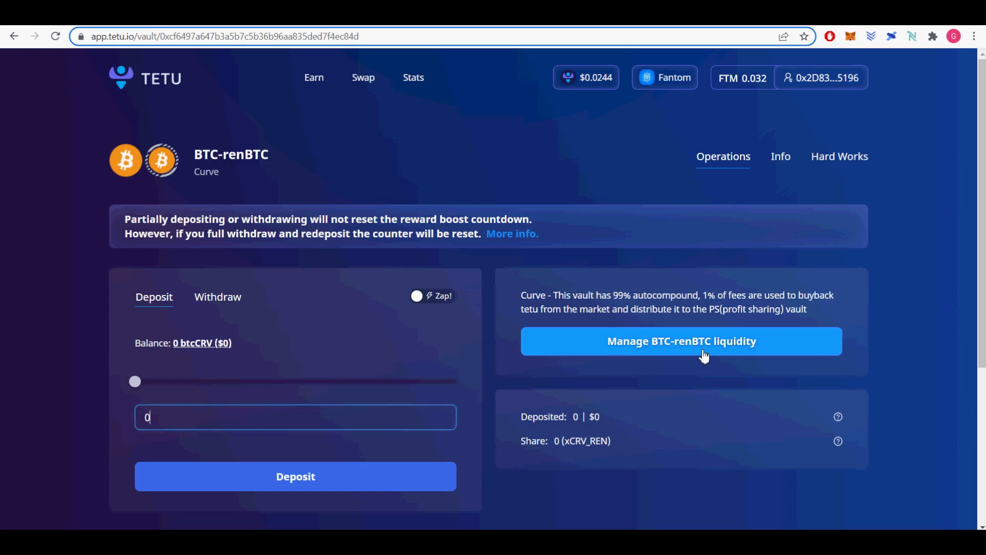
pyautogui.scroll(-5, 686, 393)
pyautogui.scroll(5, 686, 393)
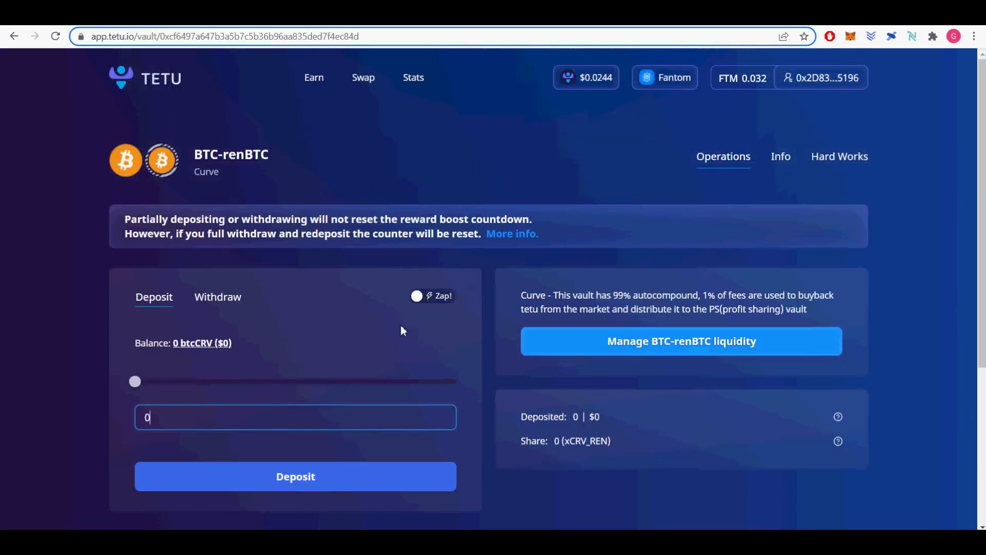
pyautogui.click(670, 351)
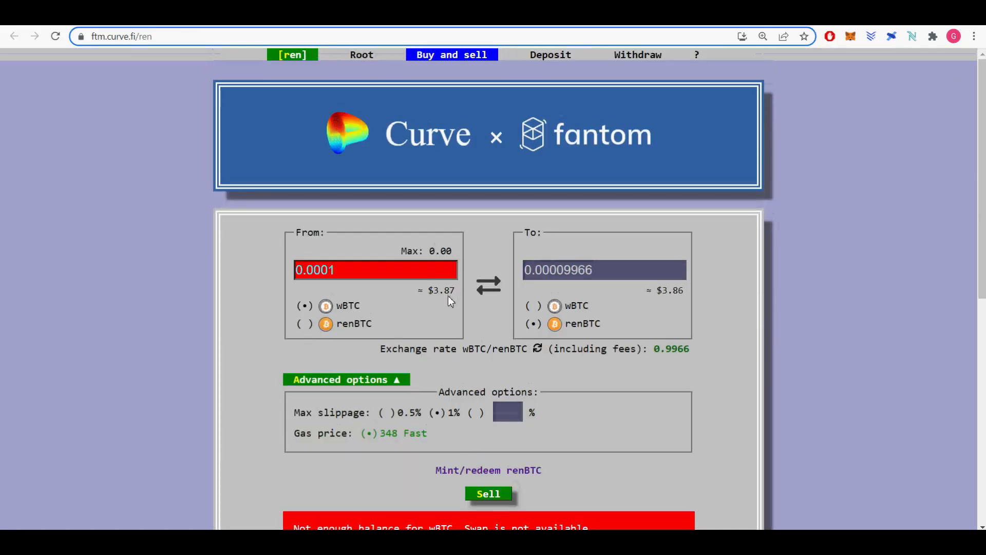
pyautogui.click(550, 54)
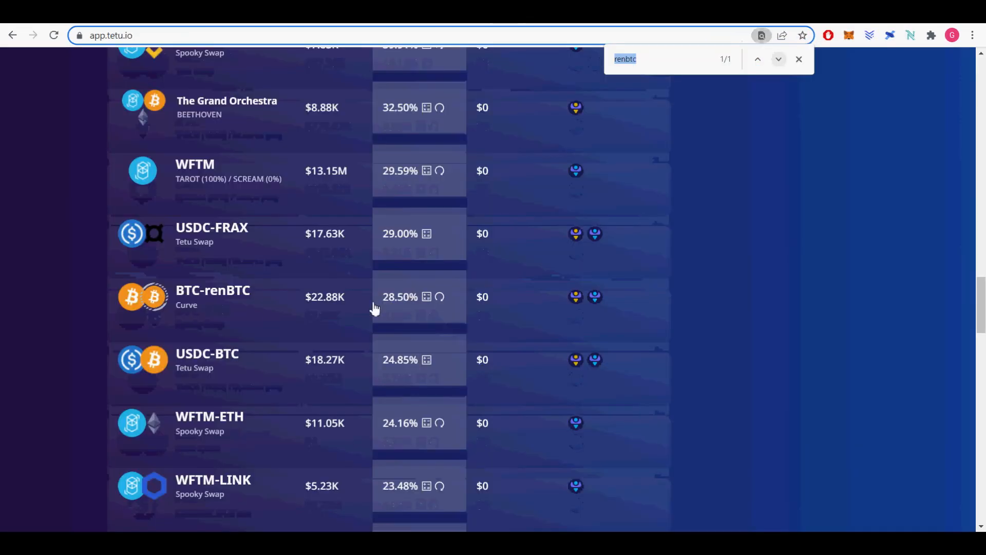
# Reopen the BTC-renBTC vault from the Tetu list and request approval to deposit the btcCRV.
pyautogui.click(375, 308)
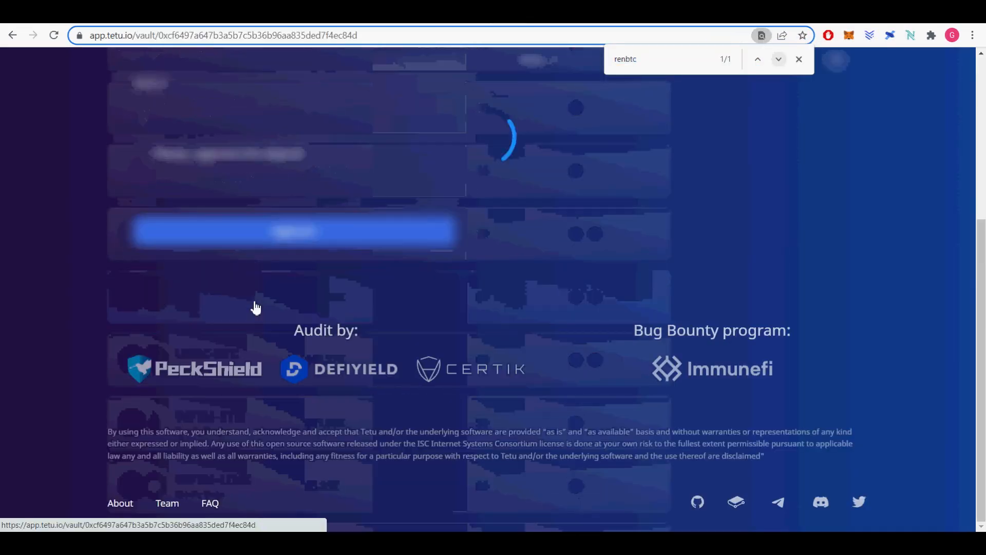
pyautogui.press('Escape')
pyautogui.scroll(5, 871, 323)
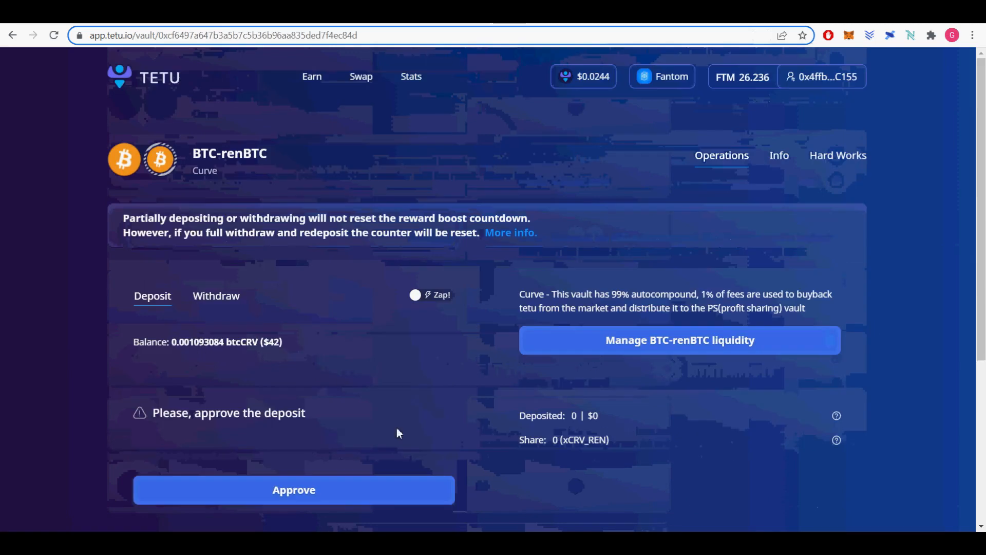
pyautogui.click(309, 495)
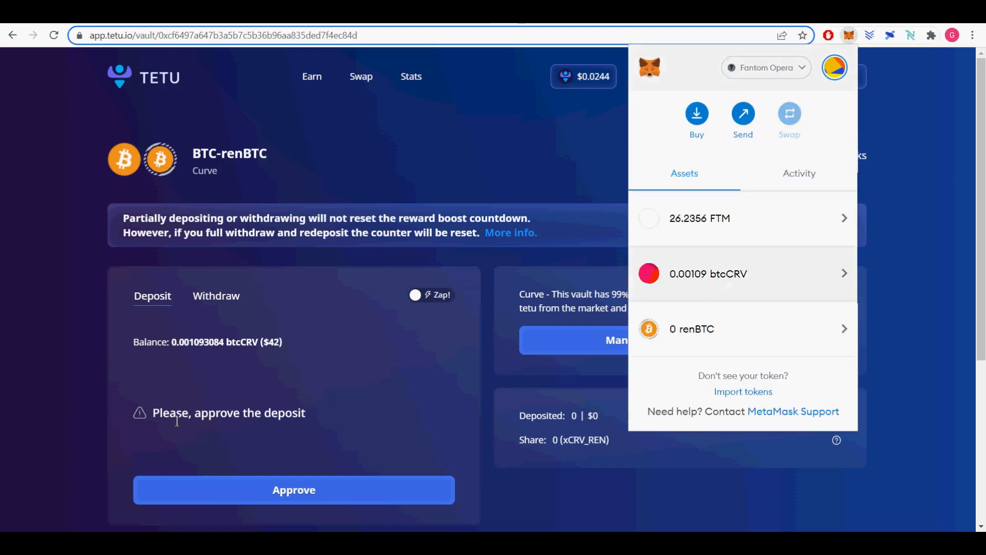
pyautogui.click(265, 494)
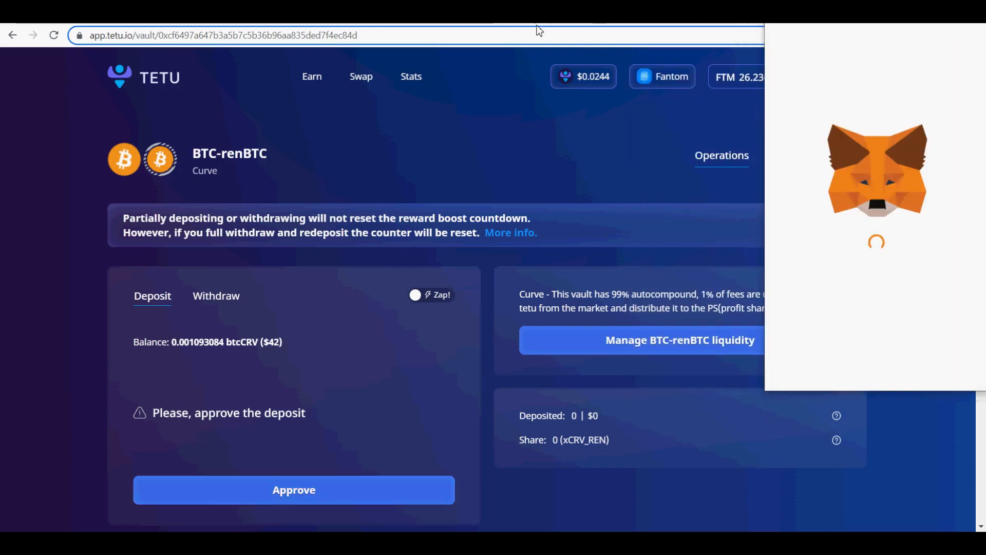
# Set the gas price of the vault deposit approval to 280 and confirm it in MetaMask.
pyautogui.click(746, 306)
pyautogui.click(683, 308)
pyautogui.doubleClick(606, 297)
pyautogui.write('280')
pyautogui.click(668, 362)
pyautogui.click(731, 388)
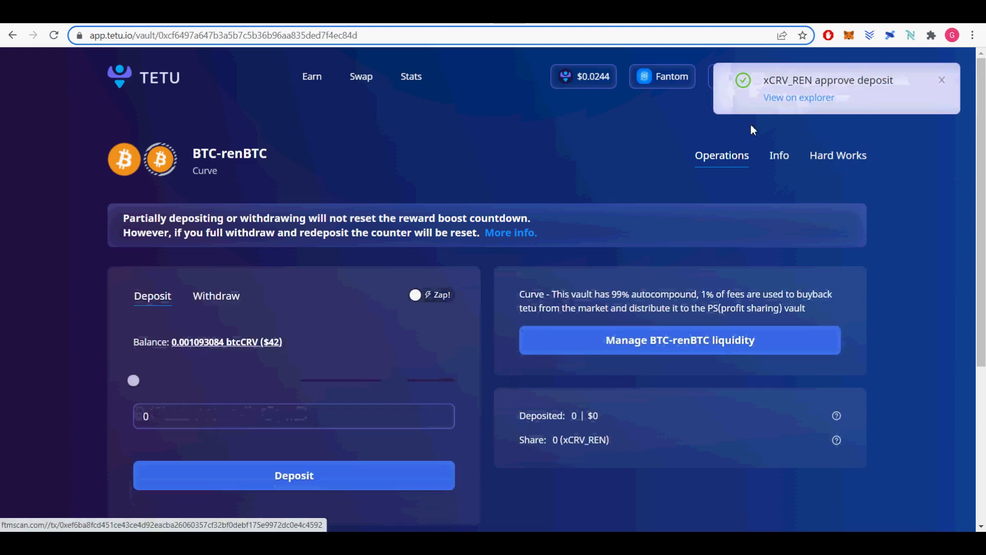
# Request a vault deposit of the full btcCRV balance, set its gas price to 280 GWEI and confirm it in MetaMask.
pyautogui.click(263, 344)
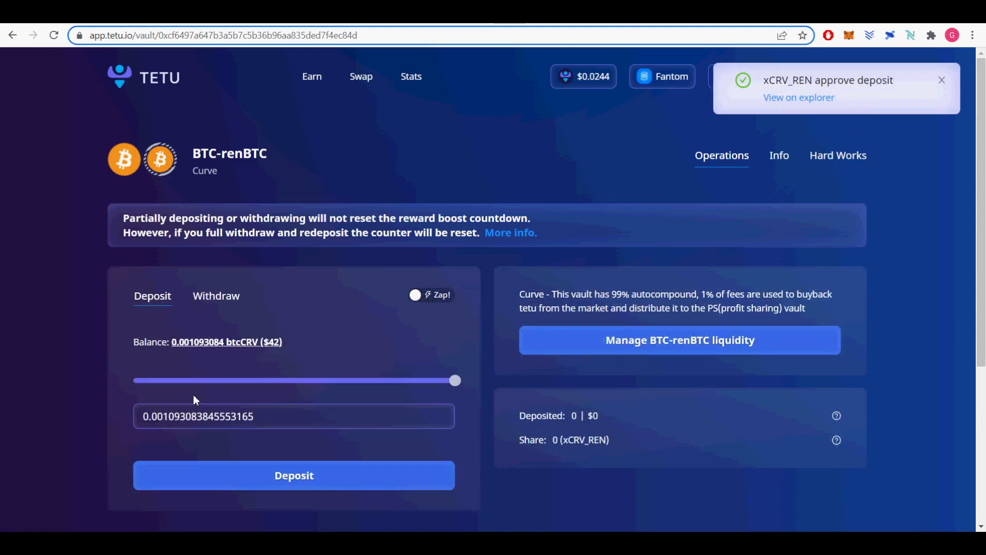
pyautogui.click(307, 486)
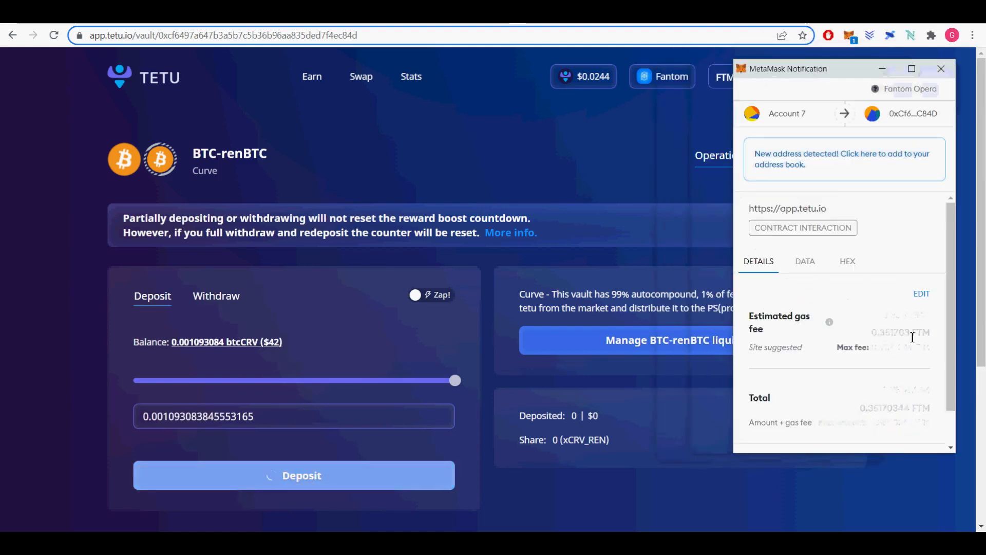
pyautogui.scroll(-2, 913, 339)
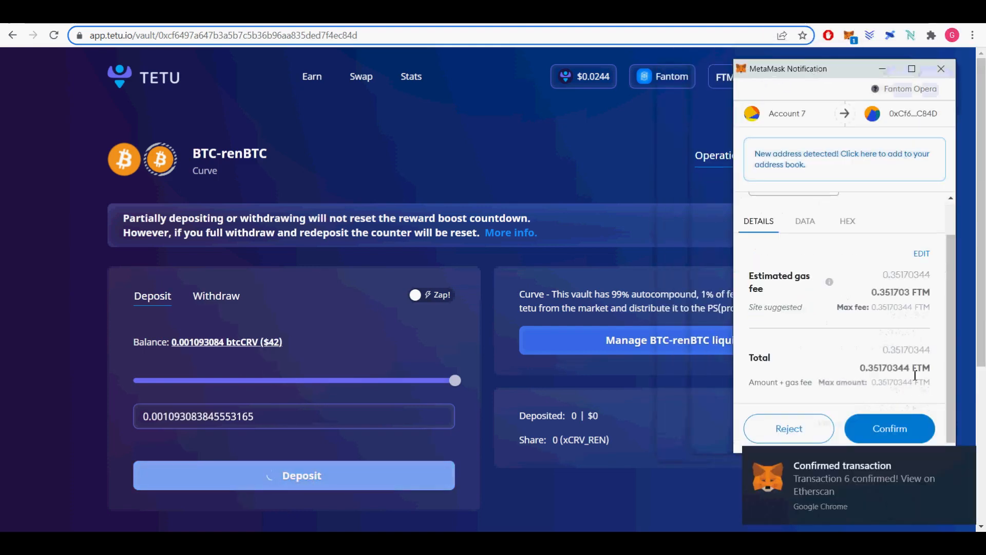
pyautogui.click(922, 254)
pyautogui.click(855, 348)
pyautogui.moveTo(832, 338); pyautogui.dragTo(670, 321)
pyautogui.write('280')
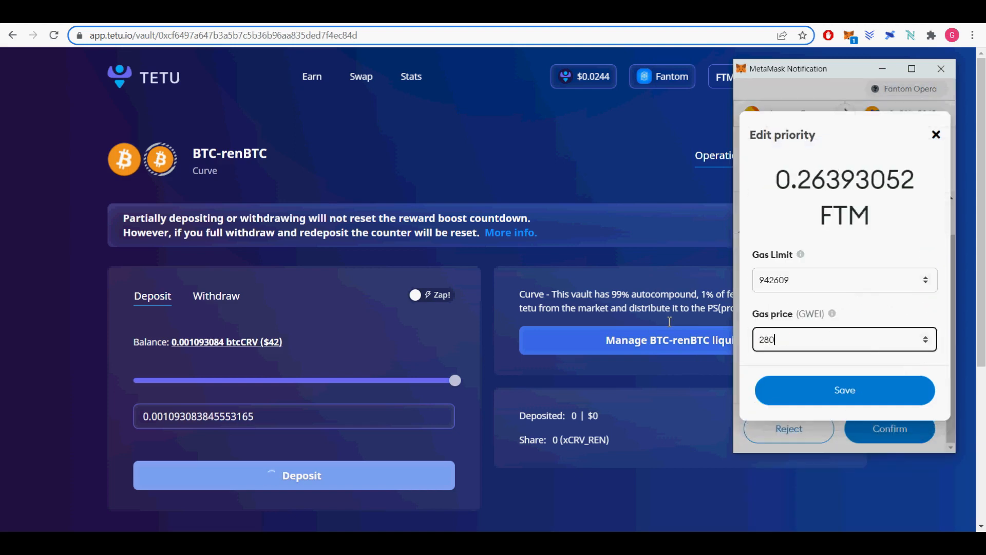
pyautogui.click(828, 394)
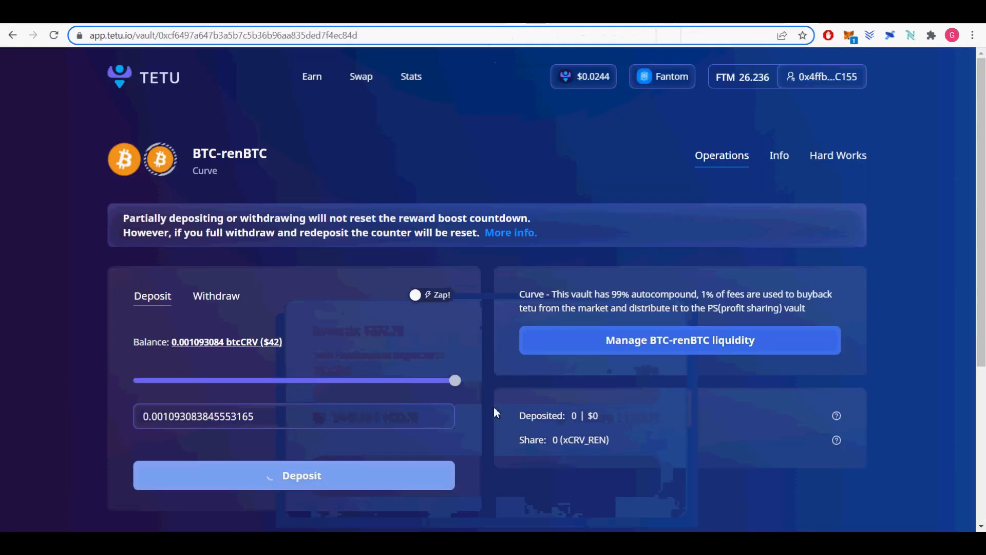
# Check the status of the Deposit And Invest transaction and the remaining btcCRV balance in MetaMask.
pyautogui.moveTo(852, 335); pyautogui.dragTo(852, 364)
pyautogui.click(824, 230)
pyautogui.click(776, 370)
pyautogui.click(793, 406)
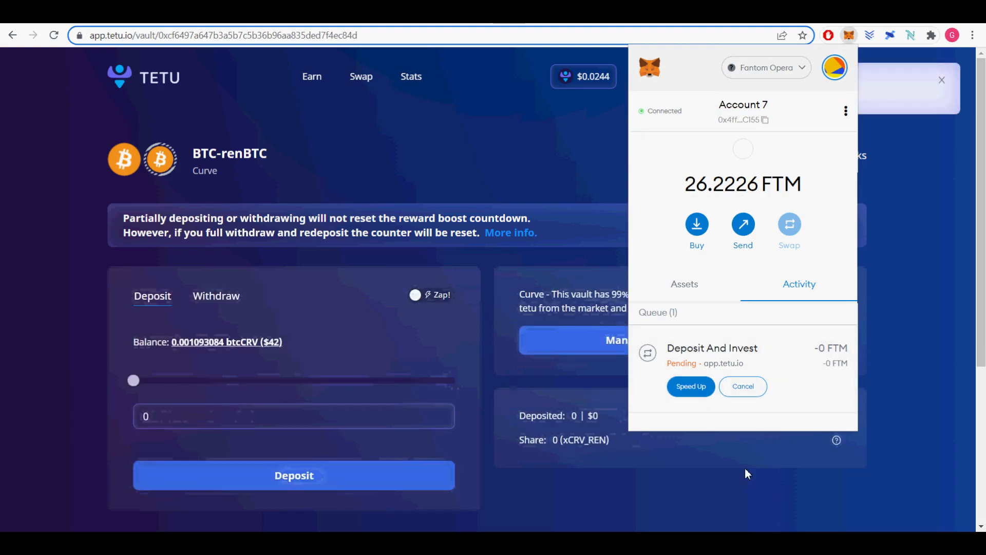
pyautogui.click(685, 284)
pyautogui.click(796, 285)
pyautogui.click(879, 89)
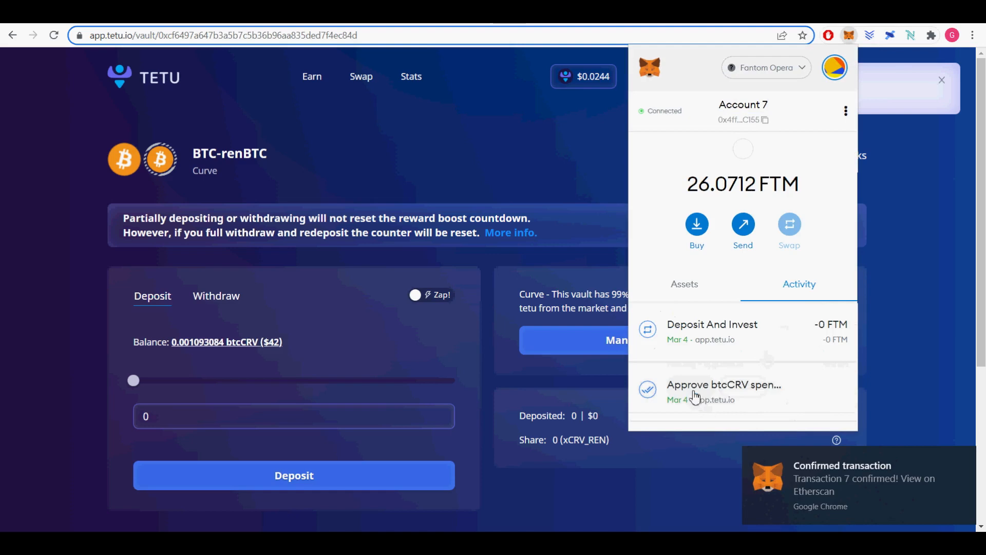
pyautogui.click(685, 286)
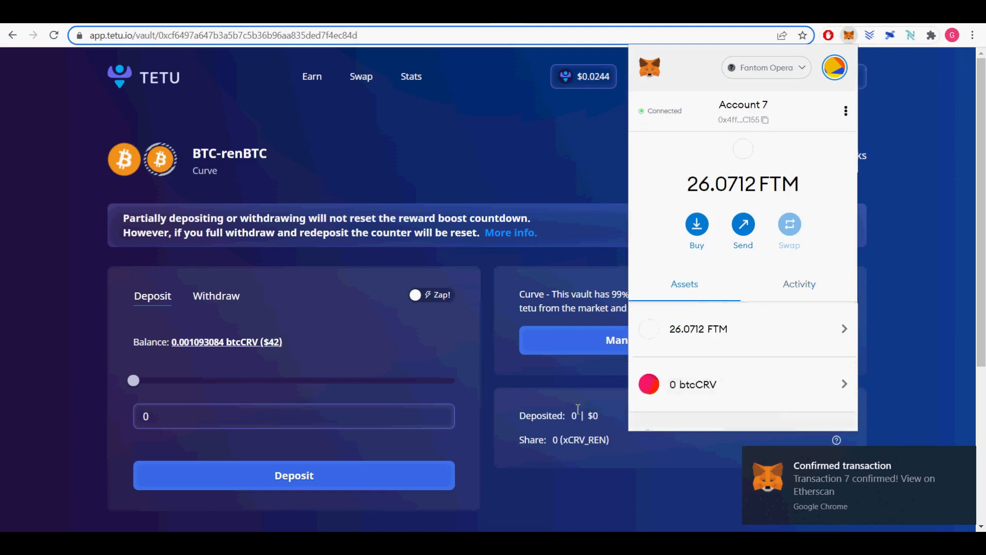
pyautogui.scroll(-3, 704, 378)
pyautogui.click(572, 494)
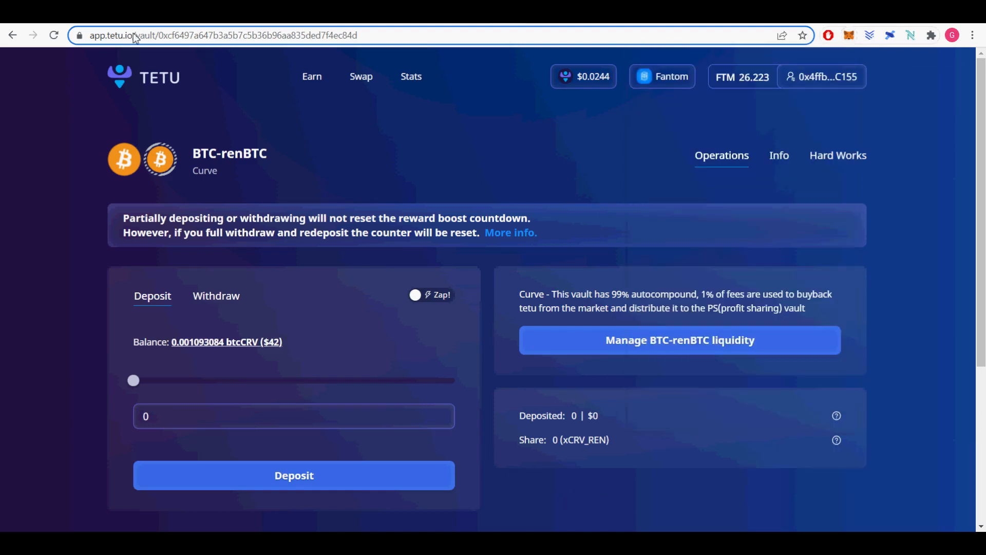
# Reload the BTC-renBTC vault page and preview withdrawing the full xCRV_REN share.
pyautogui.click(55, 36)
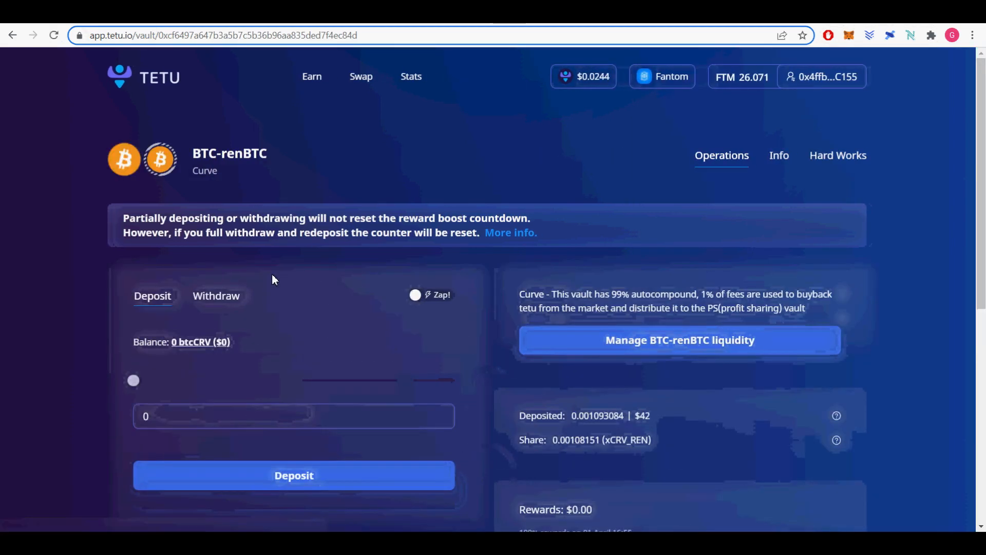
pyautogui.click(218, 296)
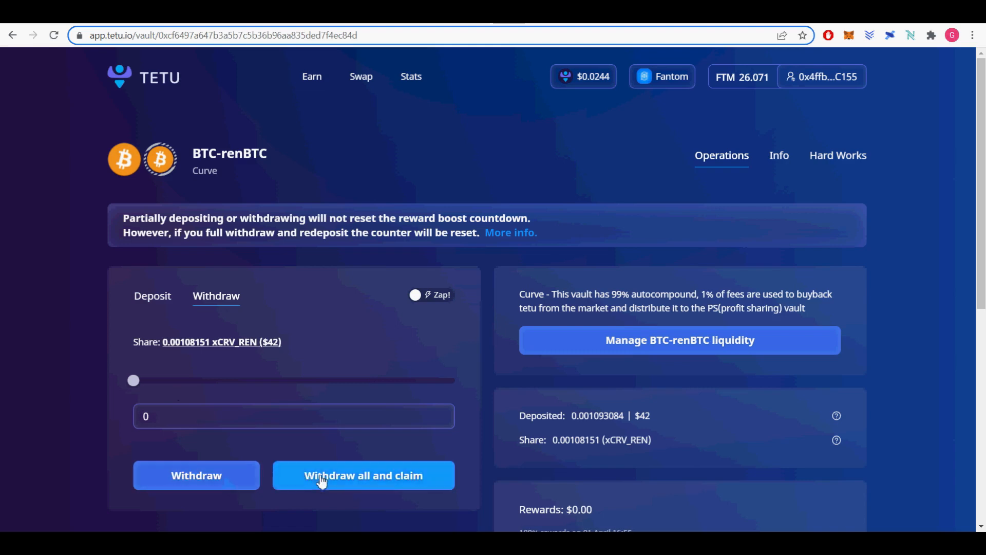
pyautogui.click(200, 343)
pyautogui.click(170, 303)
pyautogui.click(216, 296)
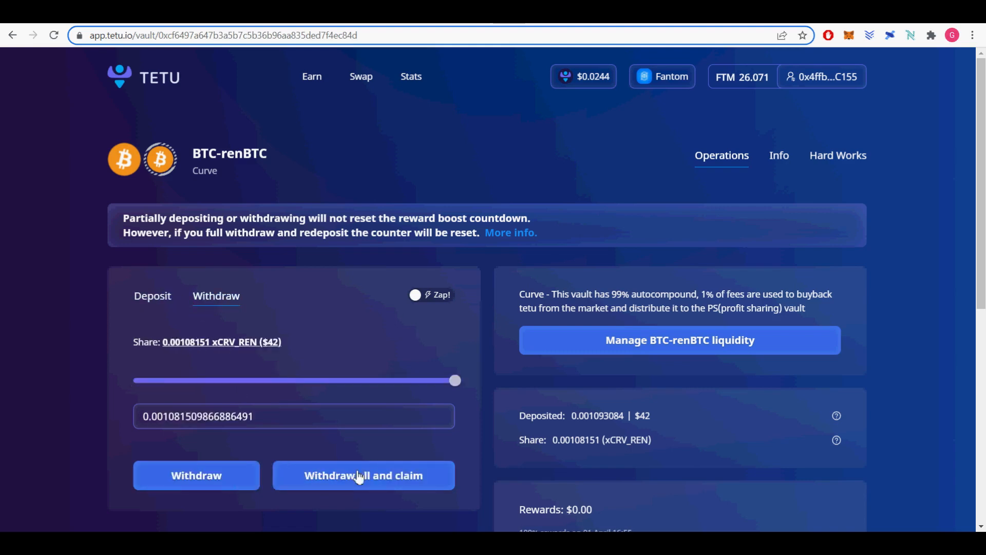
# Examine the vault's deposited amount, share, full-rewards date and claim section.
pyautogui.scroll(-5, 411, 411)
pyautogui.scroll(5, 719, 308)
pyautogui.scroll(-2, 668, 329)
pyautogui.moveTo(662, 326); pyautogui.dragTo(522, 326)
pyautogui.moveTo(525, 415); pyautogui.dragTo(511, 442)
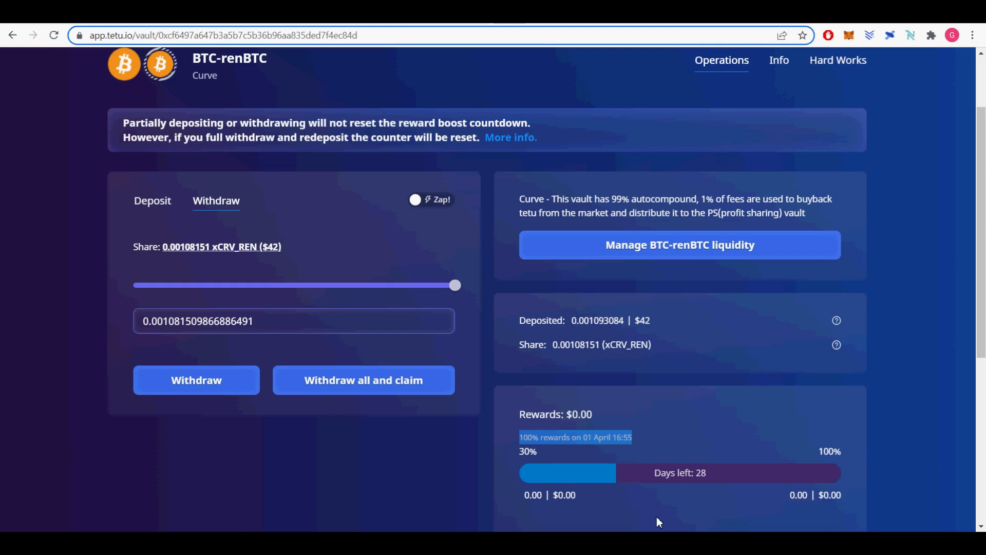
pyautogui.scroll(-6, 659, 522)
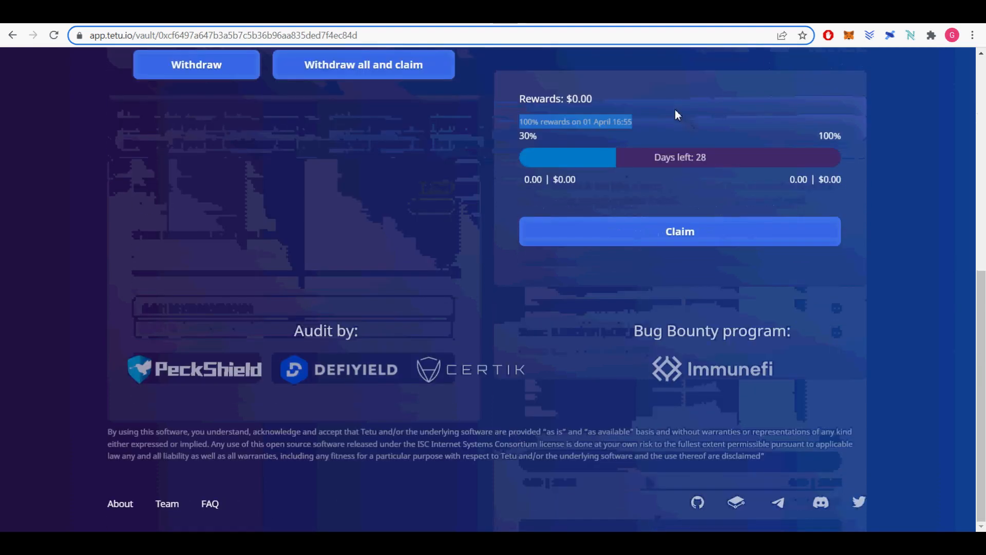
pyautogui.scroll(7, 958, 120)
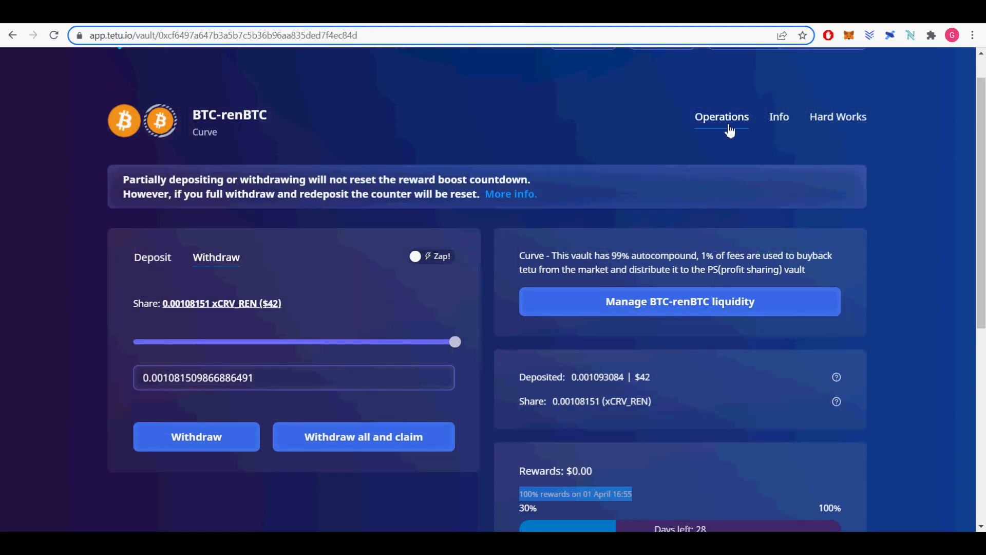
pyautogui.scroll(1, 315, 123)
# Return to Tetu's Earn list and find the BTC-renBTC vault's balance and rewards among the LP vaults.
pyautogui.click(314, 82)
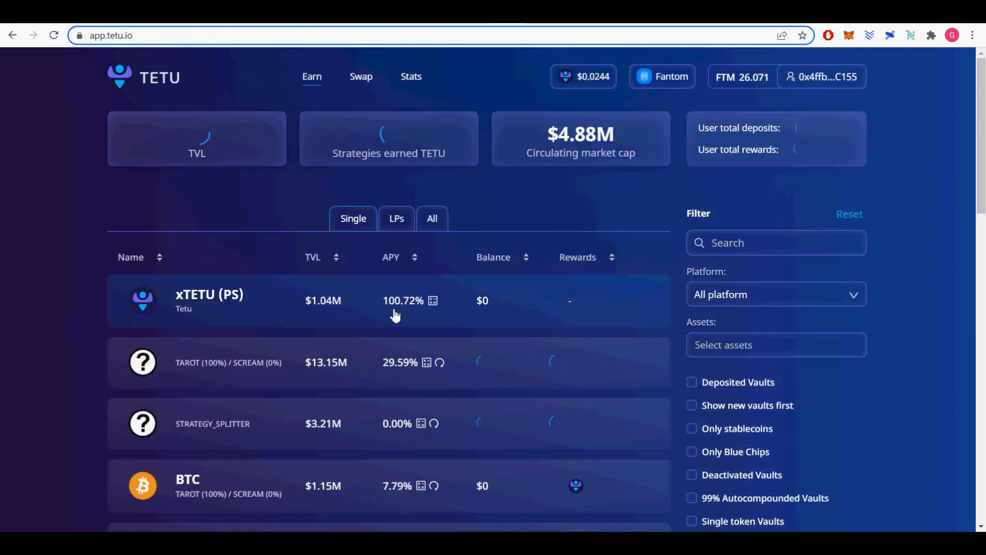
pyautogui.scroll(-15, 546, 430)
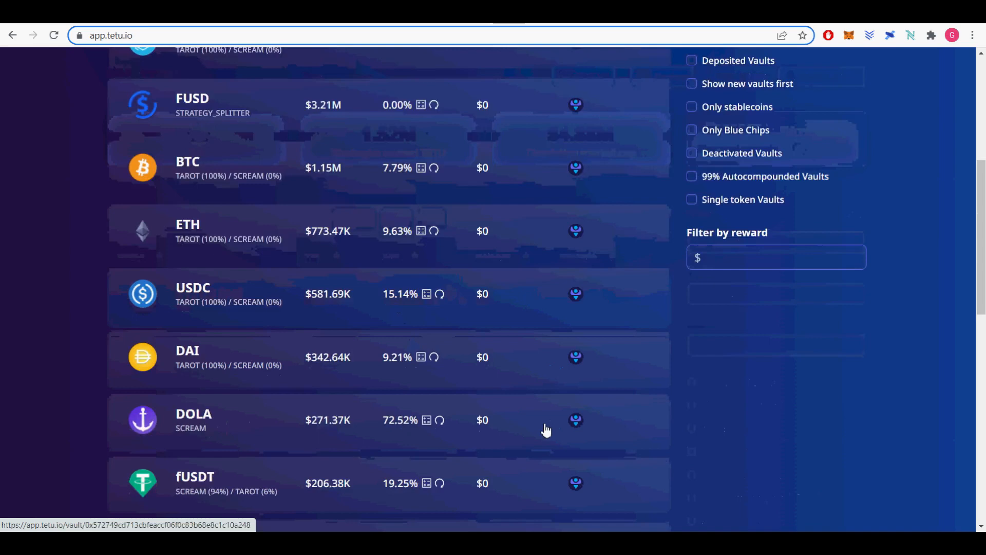
pyautogui.scroll(15, 546, 429)
pyautogui.click(397, 218)
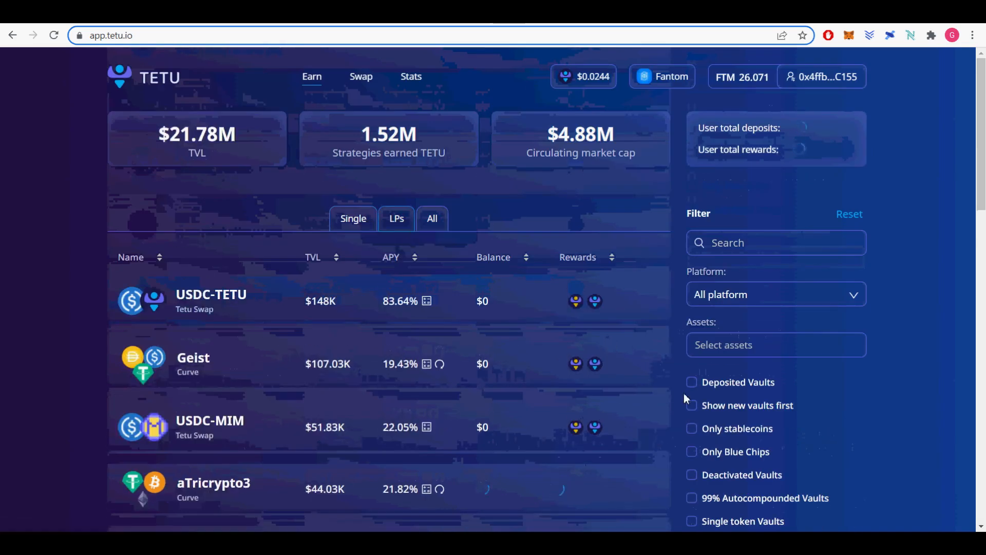
pyautogui.scroll(-12, 684, 393)
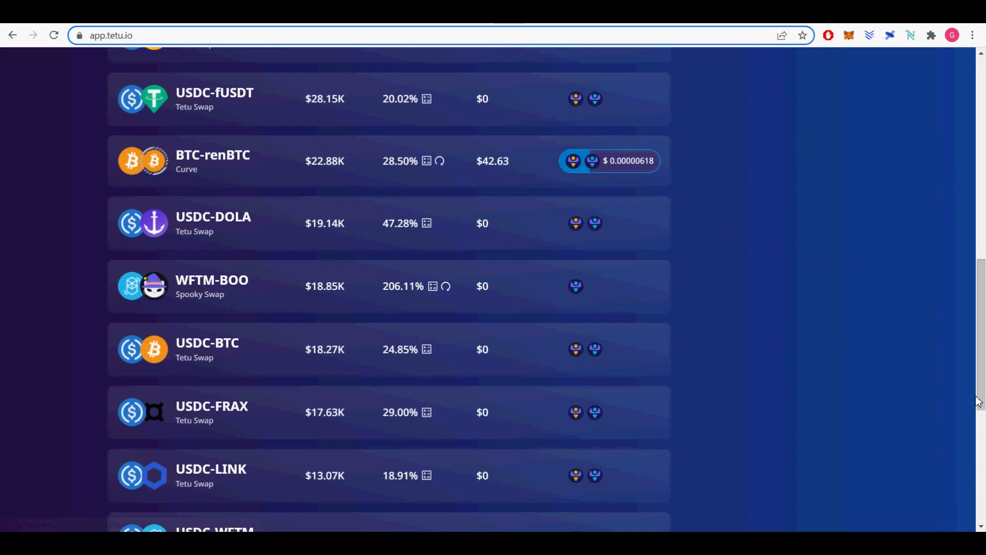
pyautogui.moveTo(979, 390); pyautogui.dragTo(951, 198)
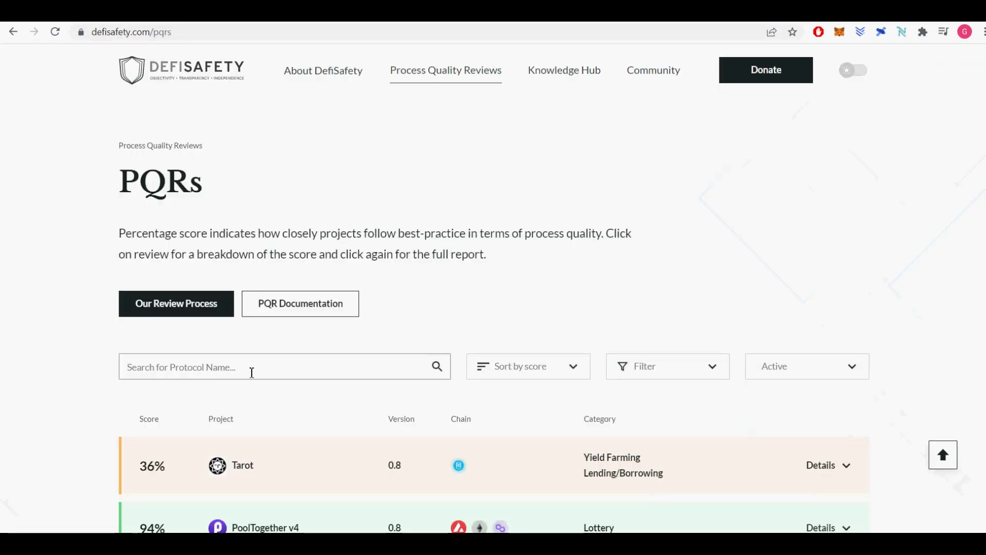
# Search DeFiSafety's Process Quality Reviews for "Curv" and review the score breakdown of the version 0.8 Curve Finance entry.
pyautogui.click(252, 373)
pyautogui.write('Curv')
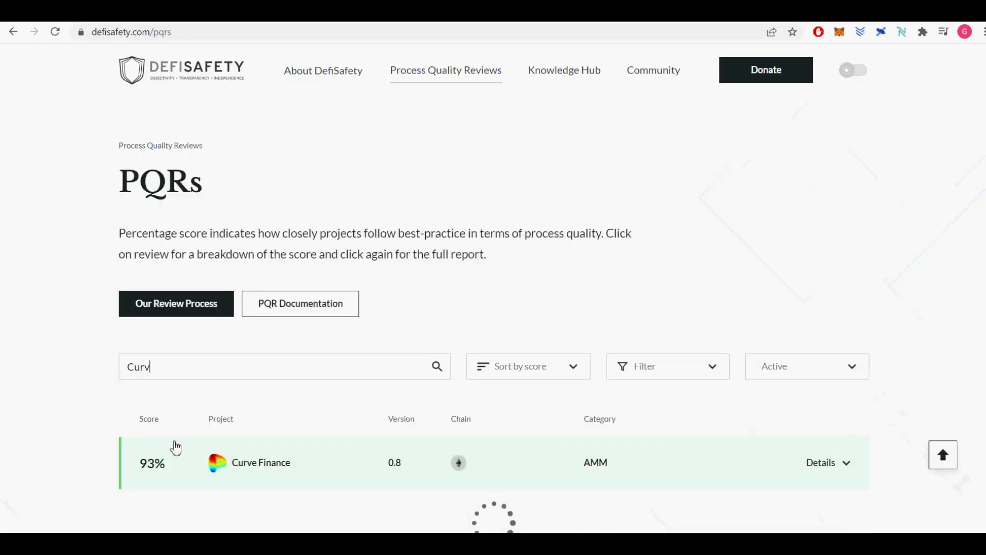
pyautogui.click(838, 472)
pyautogui.moveTo(258, 224); pyautogui.dragTo(395, 229)
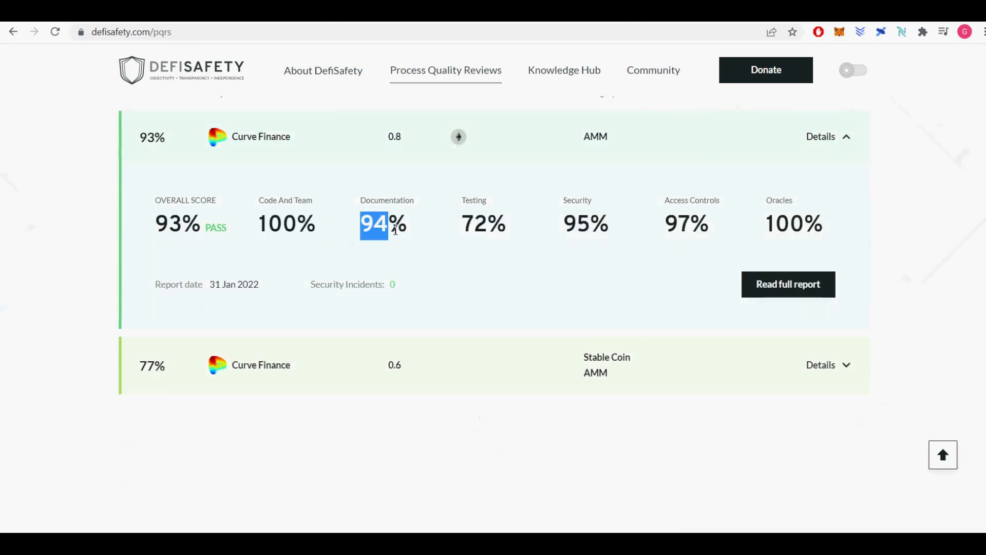
pyautogui.moveTo(767, 225); pyautogui.dragTo(824, 231)
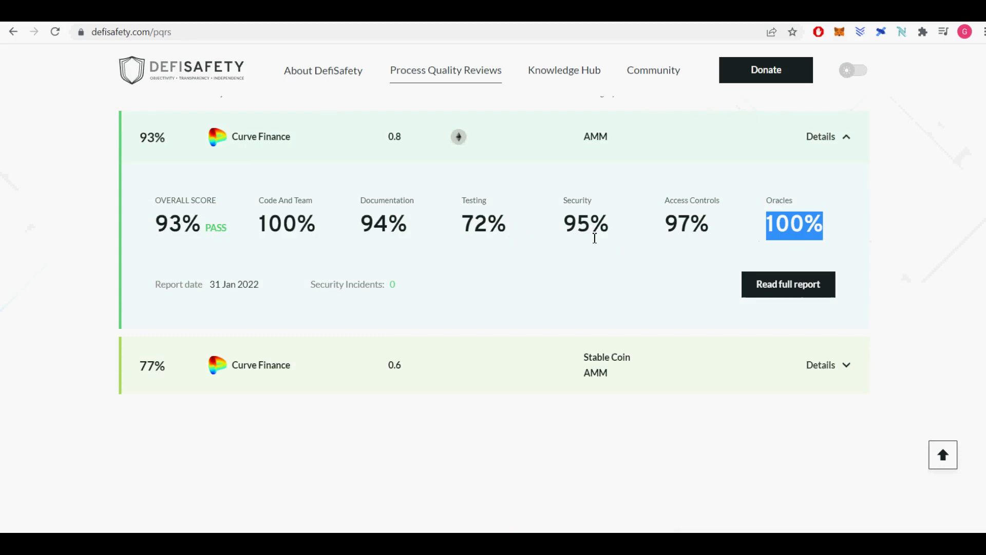
pyautogui.moveTo(458, 226); pyautogui.dragTo(610, 229)
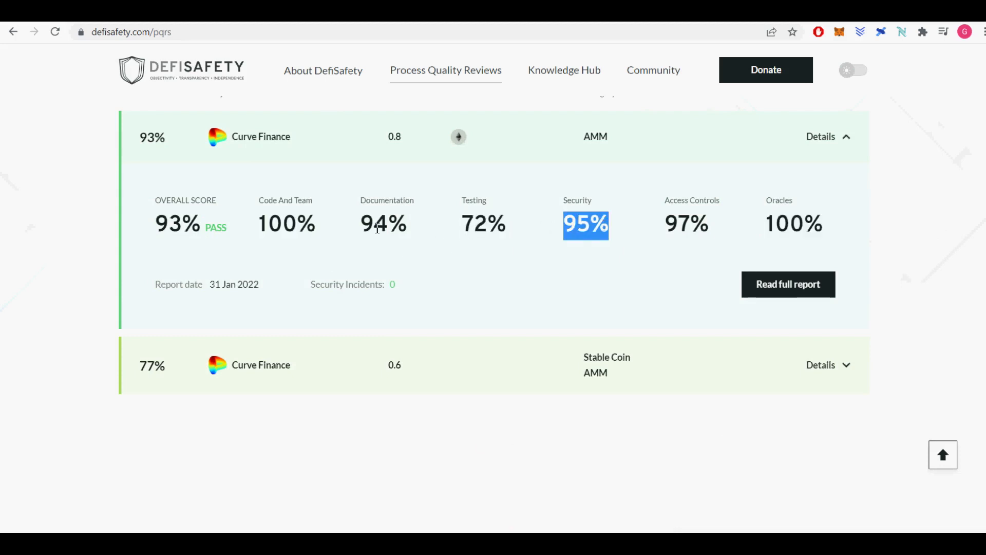
pyautogui.moveTo(137, 137); pyautogui.dragTo(171, 149)
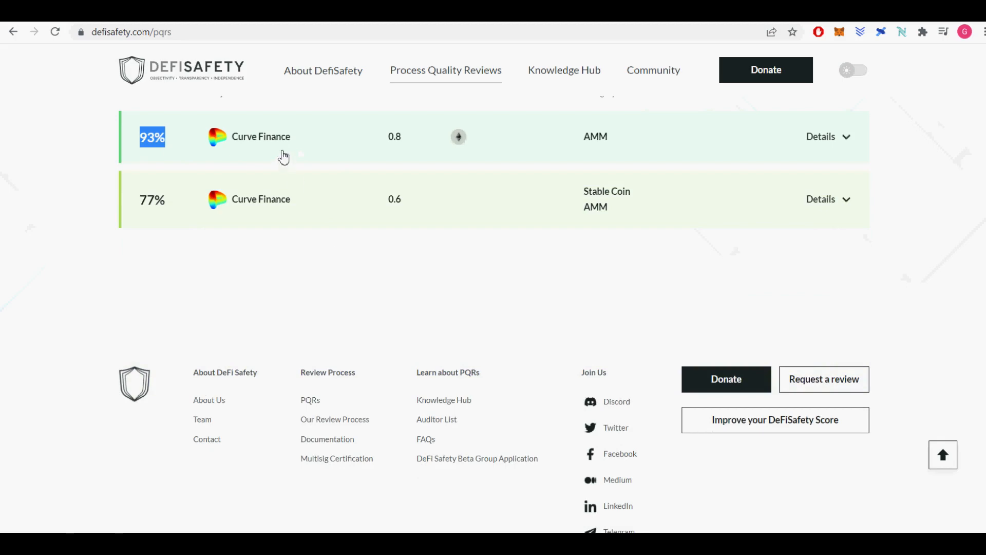
pyautogui.click(599, 152)
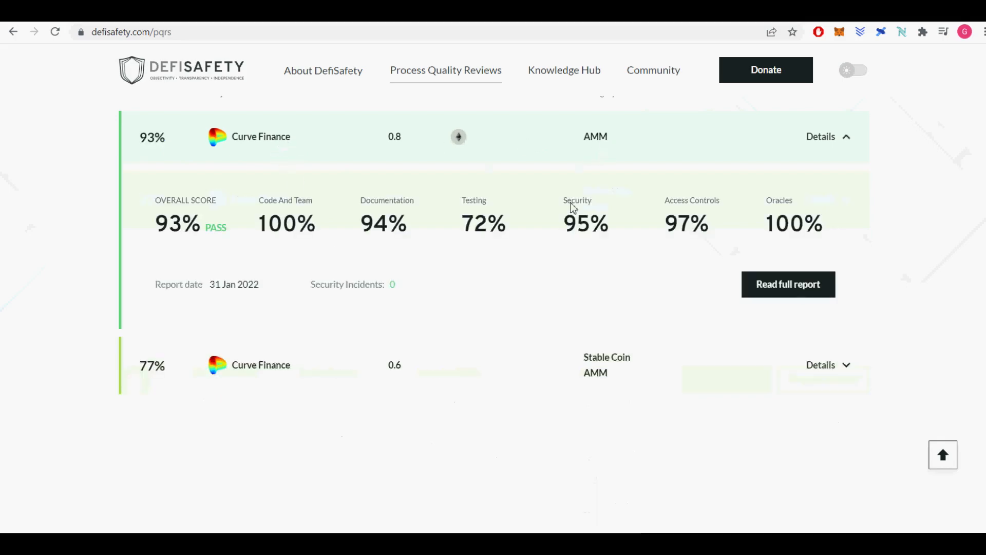
# Read the full DeFiSafety report on Curve Finance, from its final score through the security, access control and oracle ratings.
pyautogui.moveTo(319, 236); pyautogui.dragTo(728, 248)
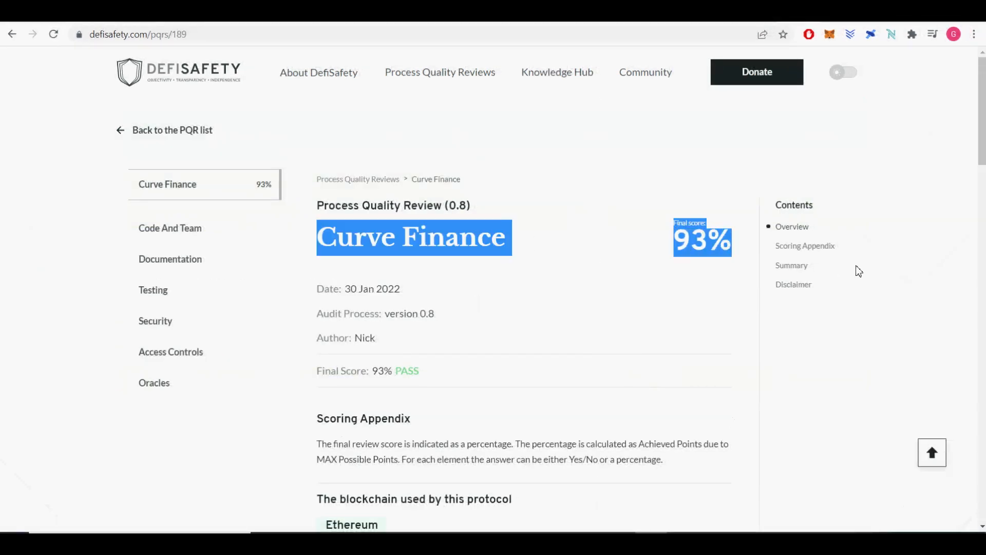
pyautogui.scroll(-6, 859, 271)
pyautogui.moveTo(983, 225); pyautogui.dragTo(982, 343)
pyautogui.moveTo(718, 259); pyautogui.dragTo(681, 263)
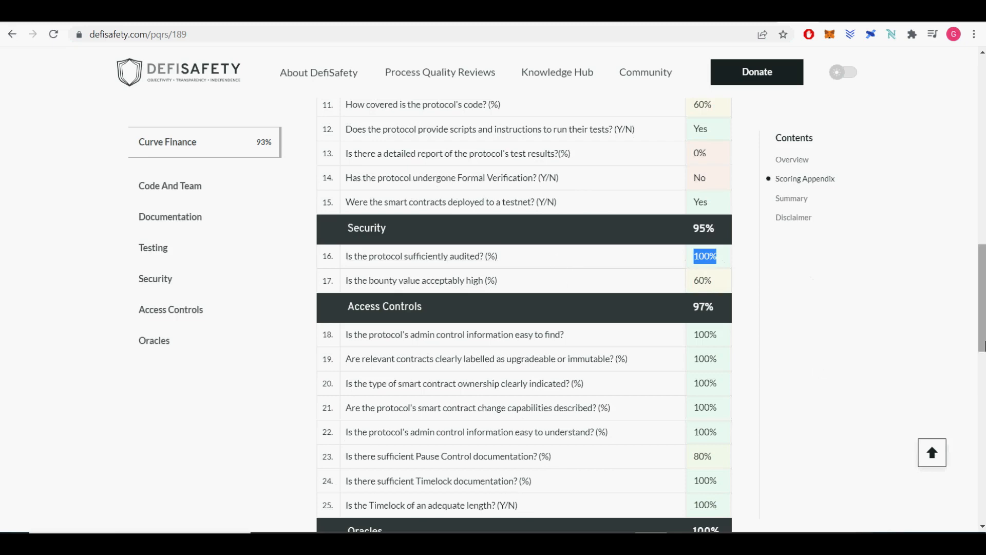
pyautogui.scroll(-3, 524, 308)
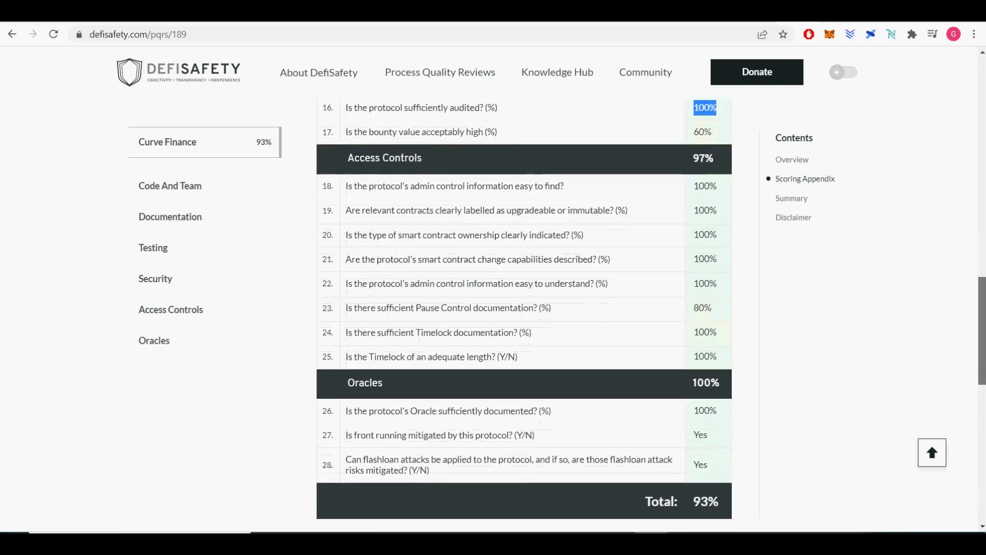
pyautogui.scroll(-2, 524, 309)
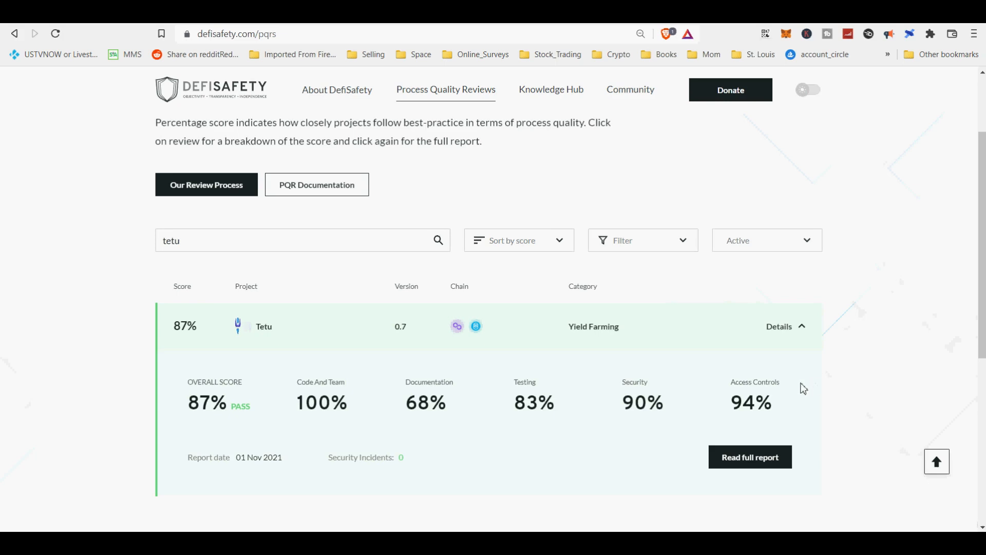
# Review Tetu's score breakdown on DeFiSafety, then open its full report and read the documentation, testing, security and access control ratings.
pyautogui.scroll(-5, 738, 232)
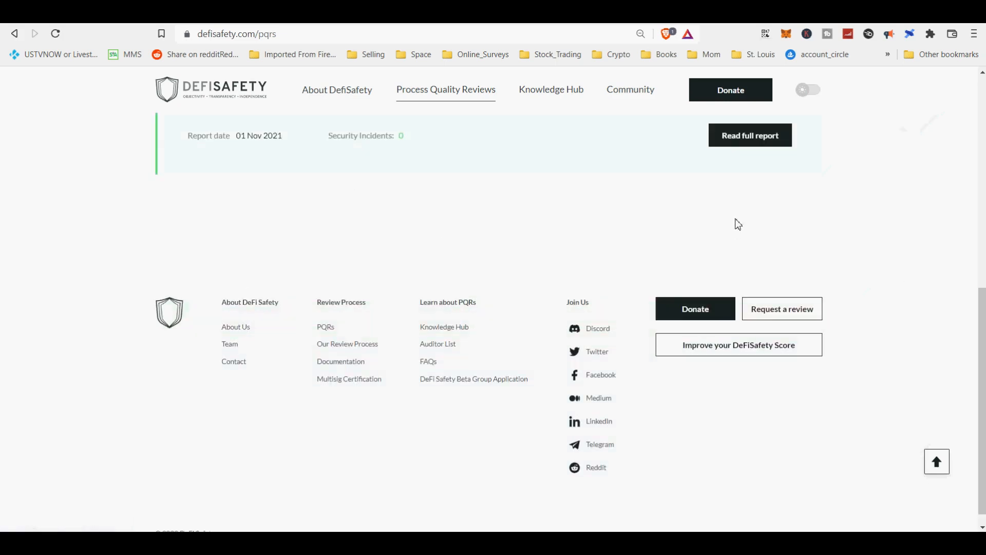
pyautogui.scroll(5, 786, 277)
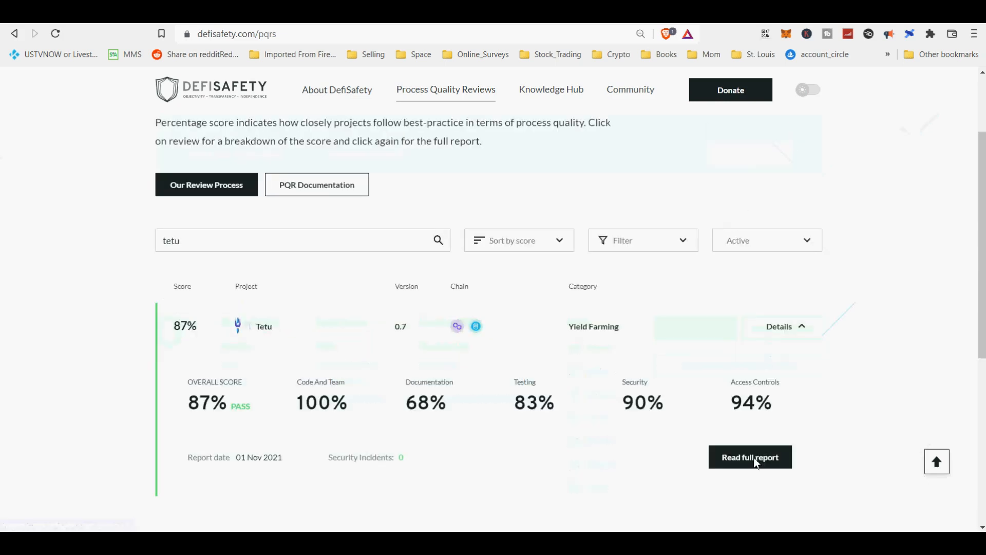
pyautogui.click(830, 349)
pyautogui.scroll(-10, 797, 370)
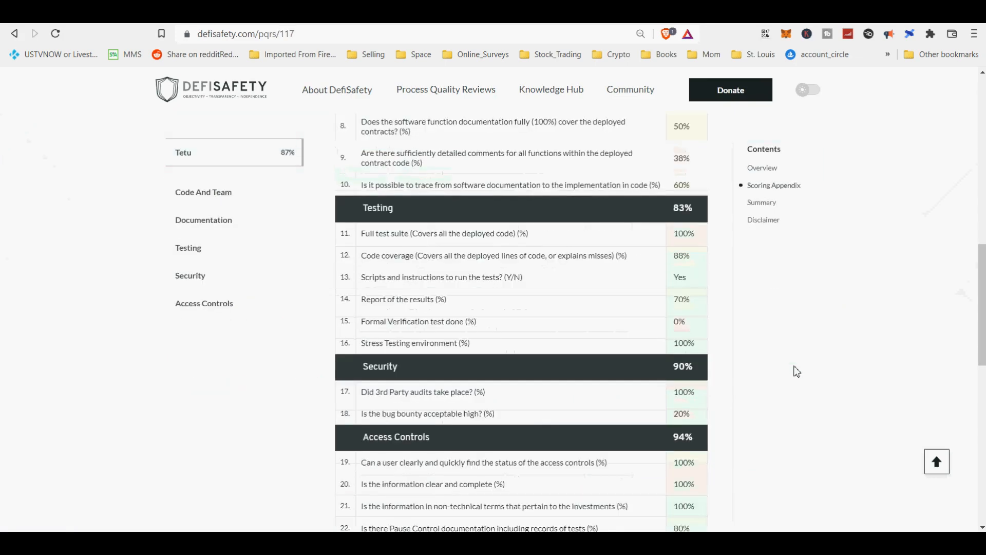
pyautogui.scroll(-4, 954, 308)
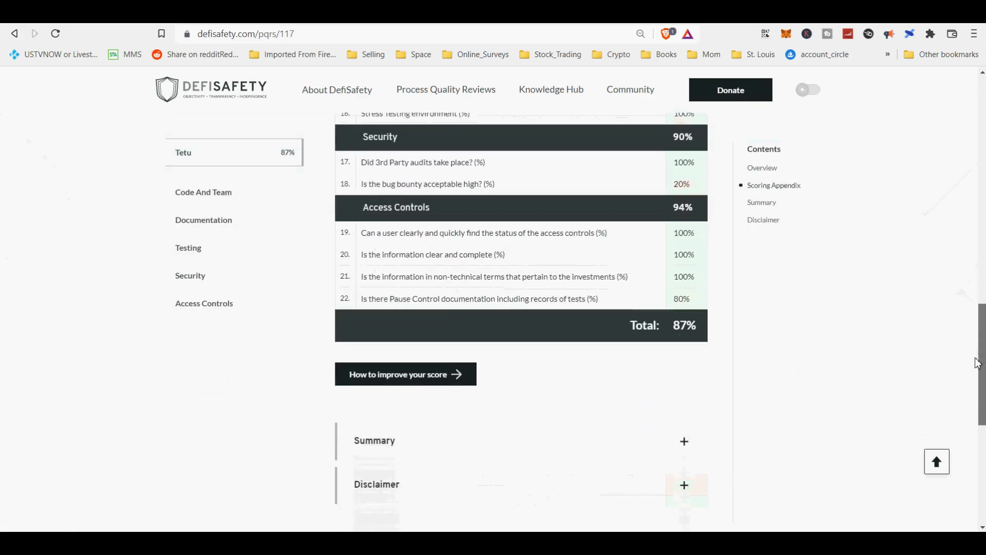
pyautogui.scroll(1, 973, 336)
pyautogui.scroll(6, 972, 337)
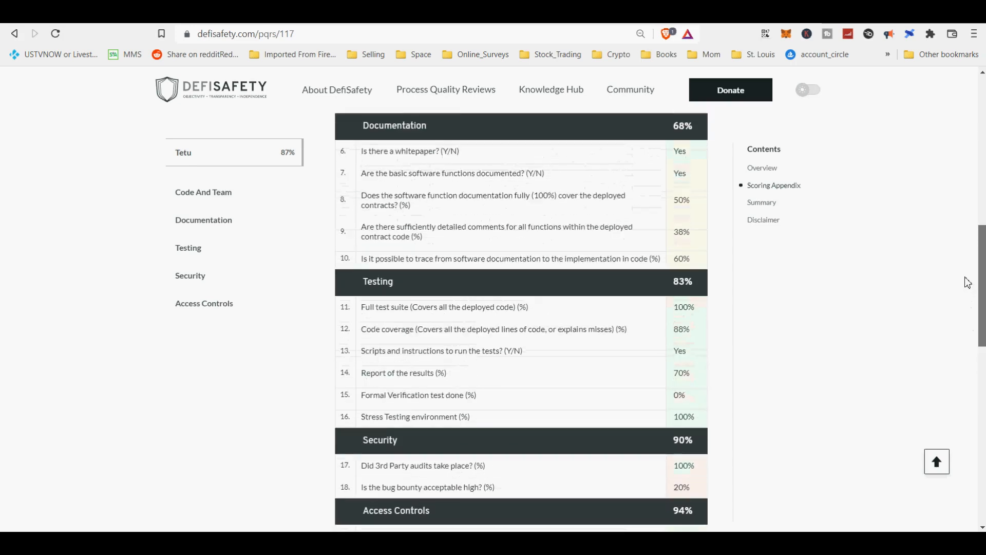
pyautogui.scroll(10, 964, 256)
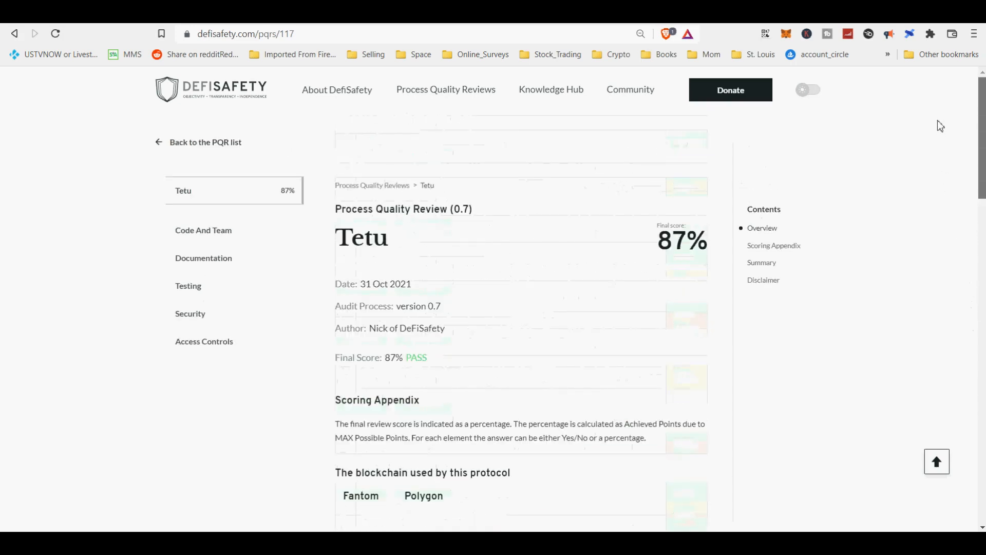